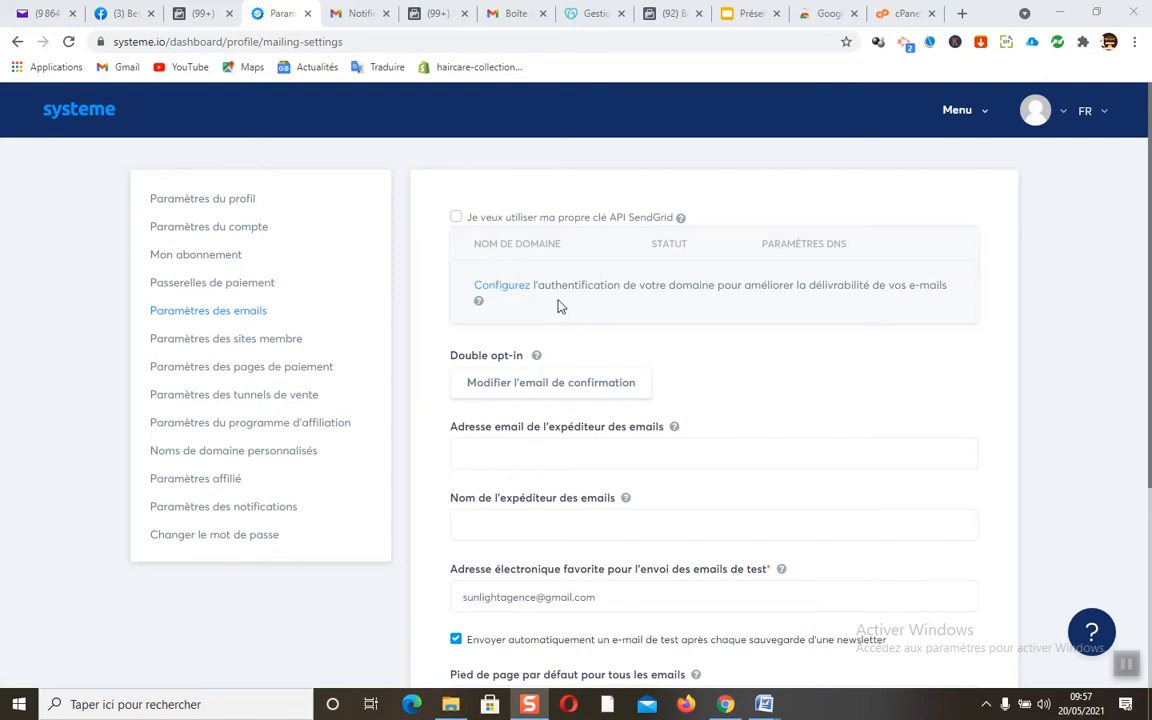
Start the domain authentication setup for agence-sunlight.com and generate its DNS records
click(505, 287)
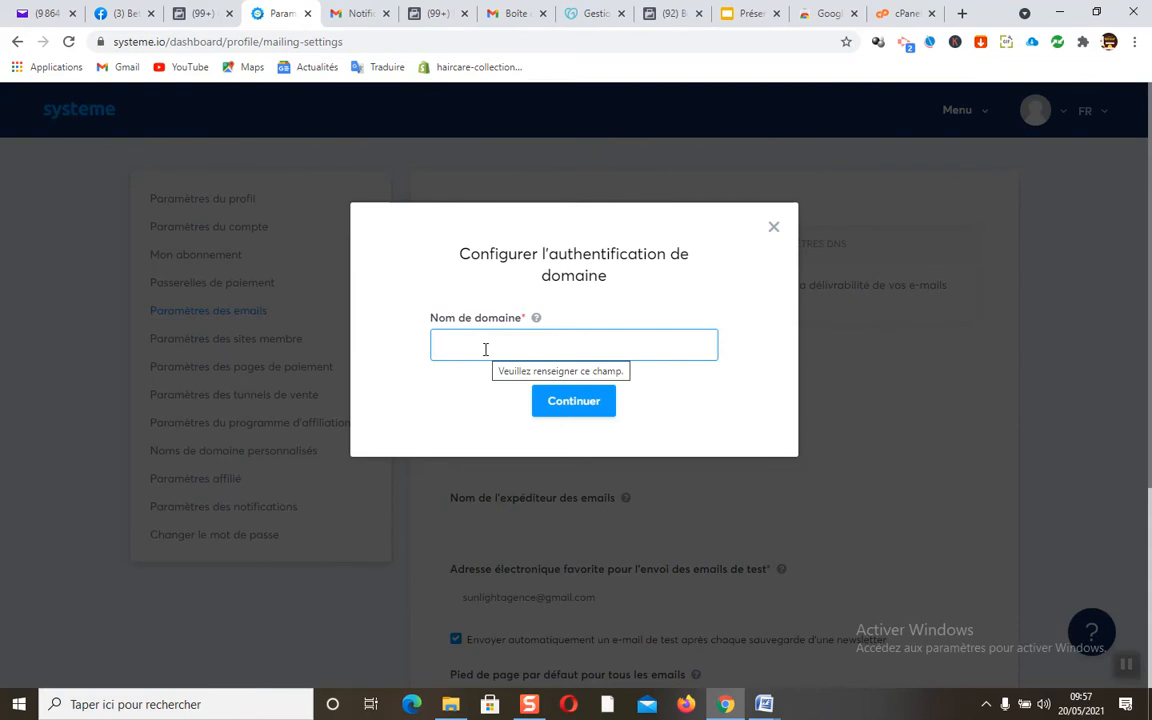
text(agence-sunlight.com)
click(502, 386)
click(591, 406)
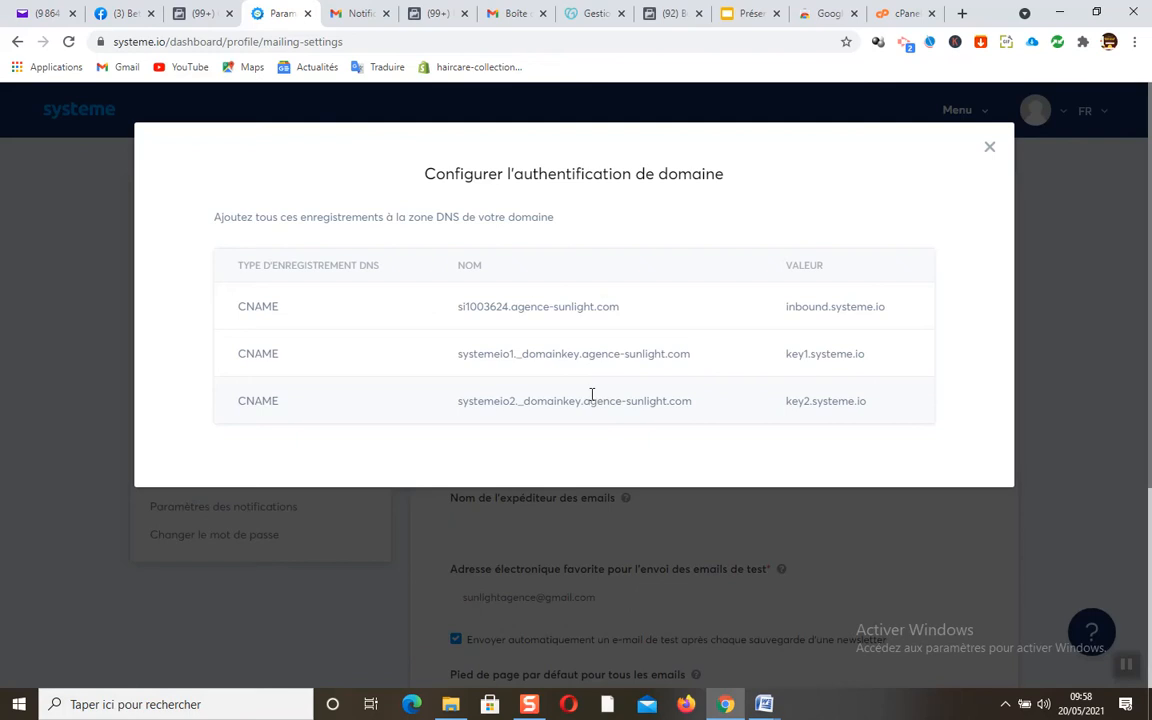
Switch to GoDaddy's DNS management for agence-sunlight.com and view the zone management page with its domain name search
click(597, 13)
scroll(400, 365, up, 3)
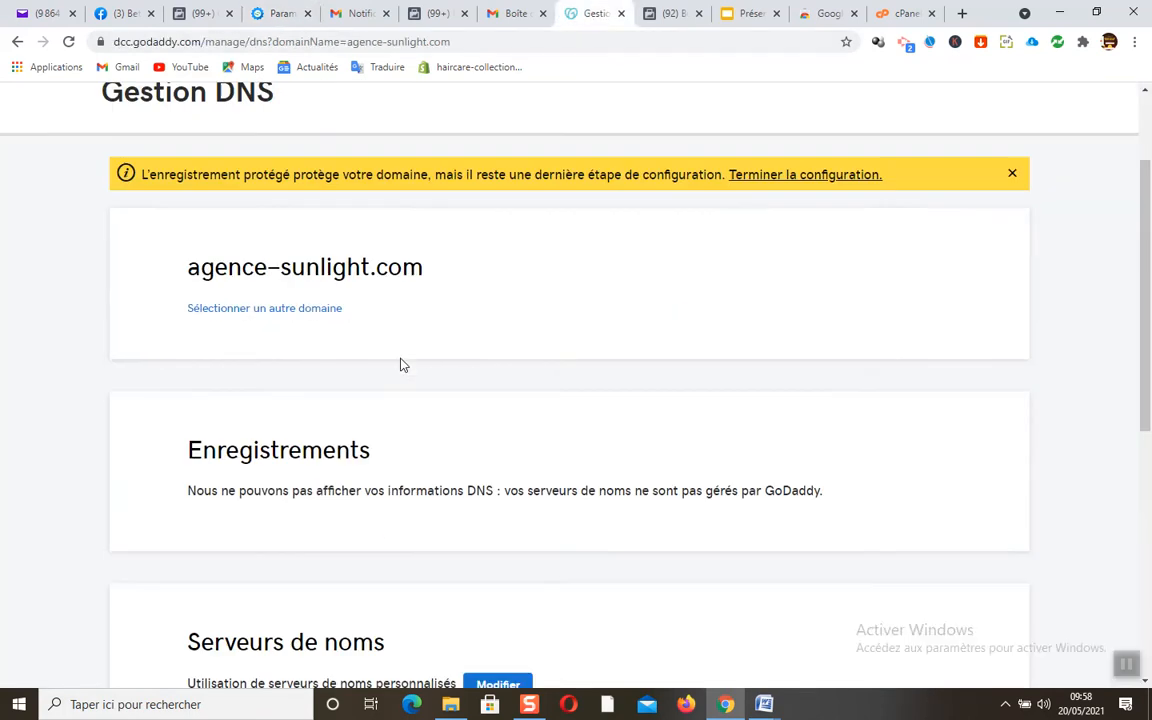
click(400, 162)
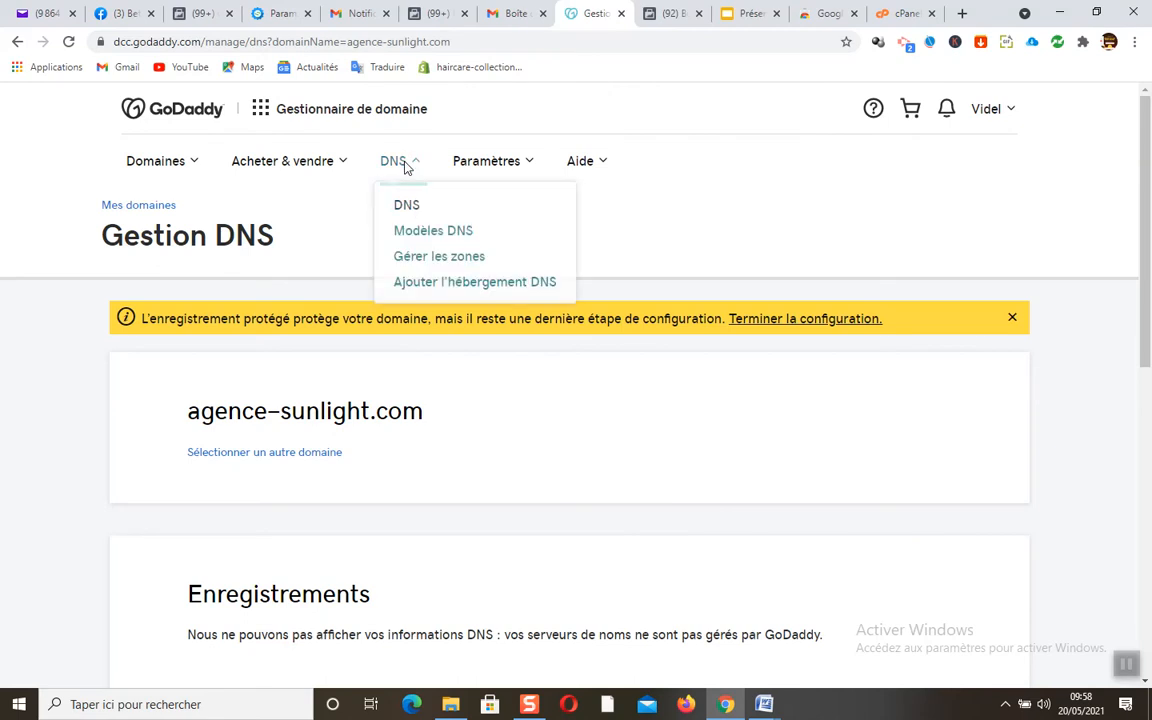
click(452, 260)
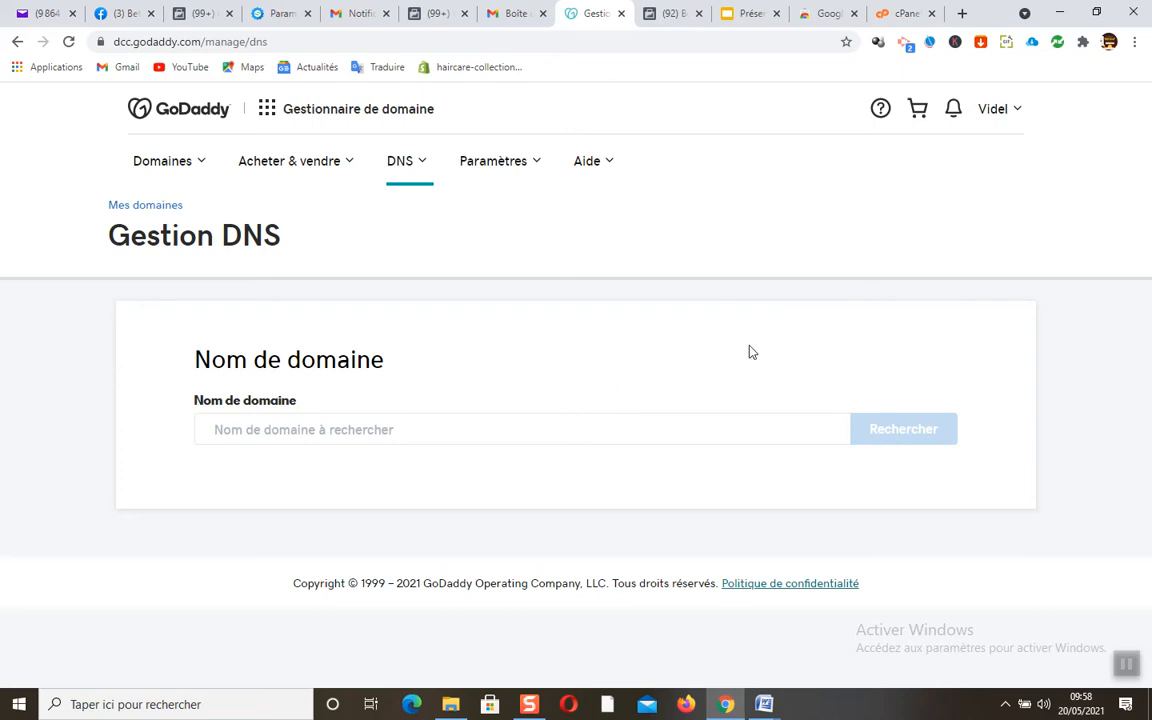
click(419, 417)
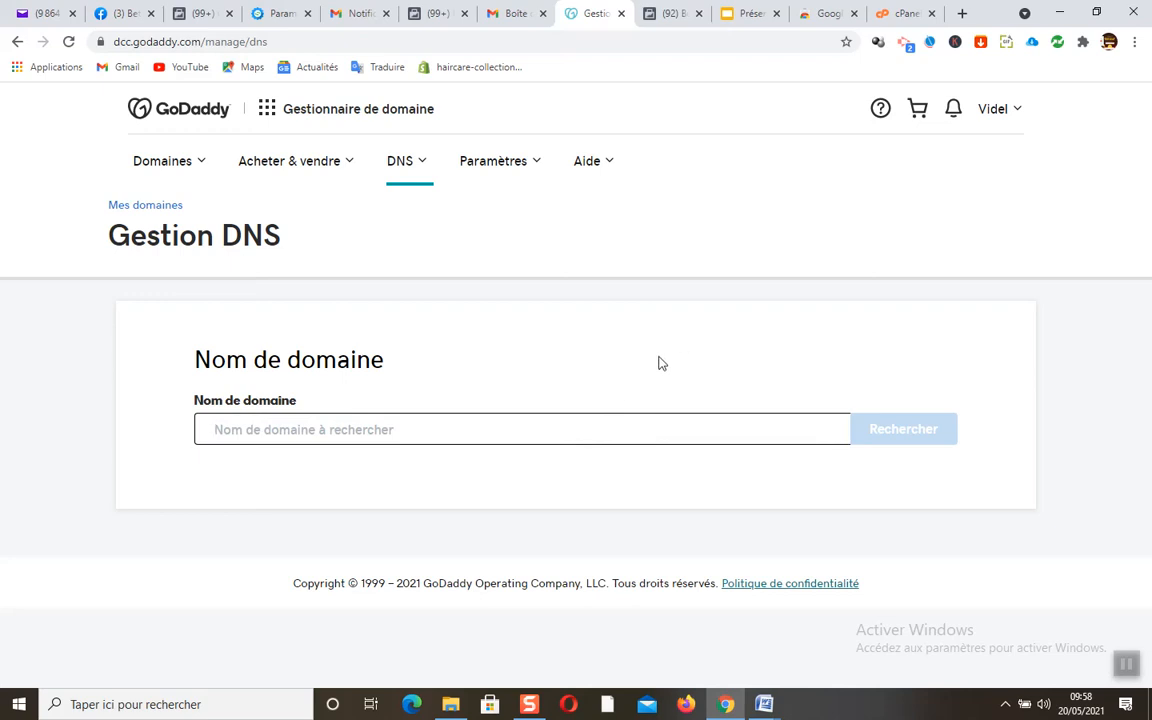
Switch to cPanel and open the DNS zone records of the agence-sunlight.com domain for modification
click(895, 13)
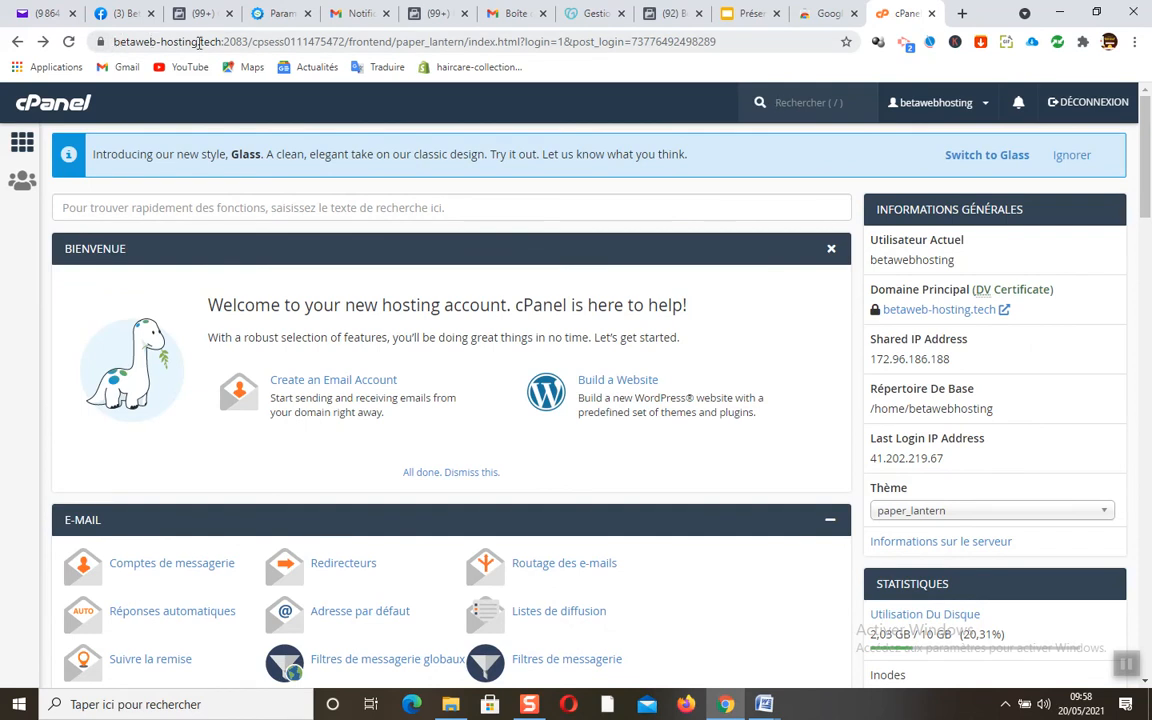
scroll(406, 380, down, 5)
scroll(408, 379, down, 2)
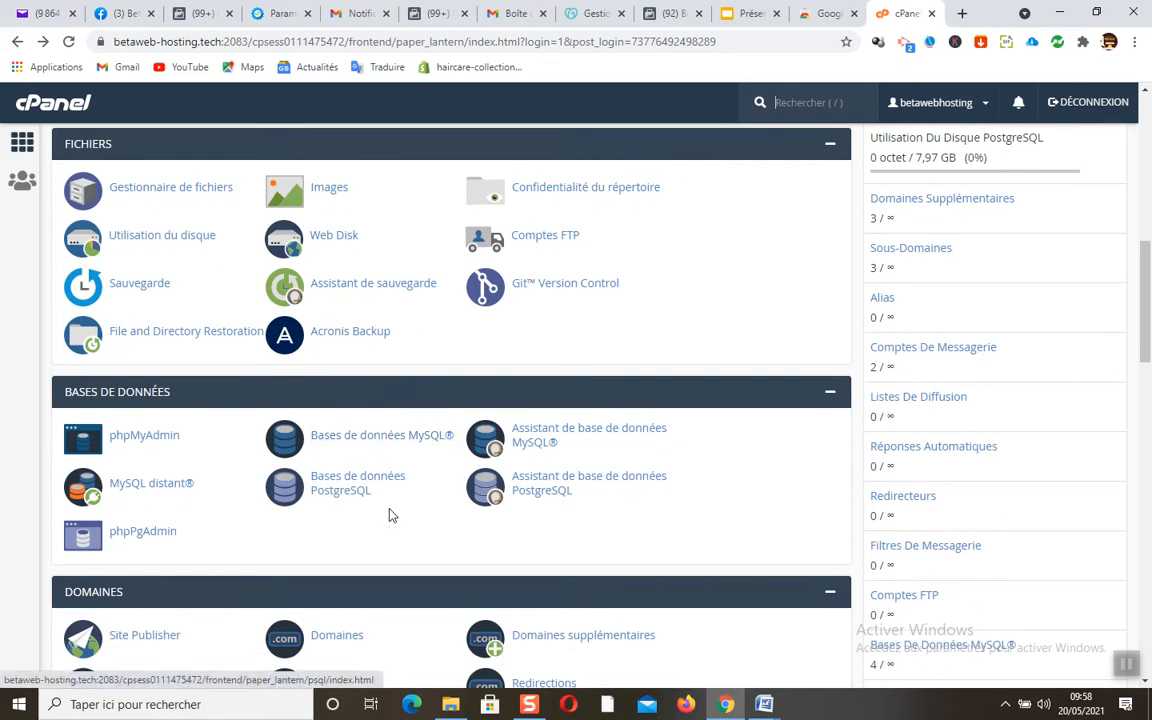
scroll(393, 514, down, 1)
click(343, 562)
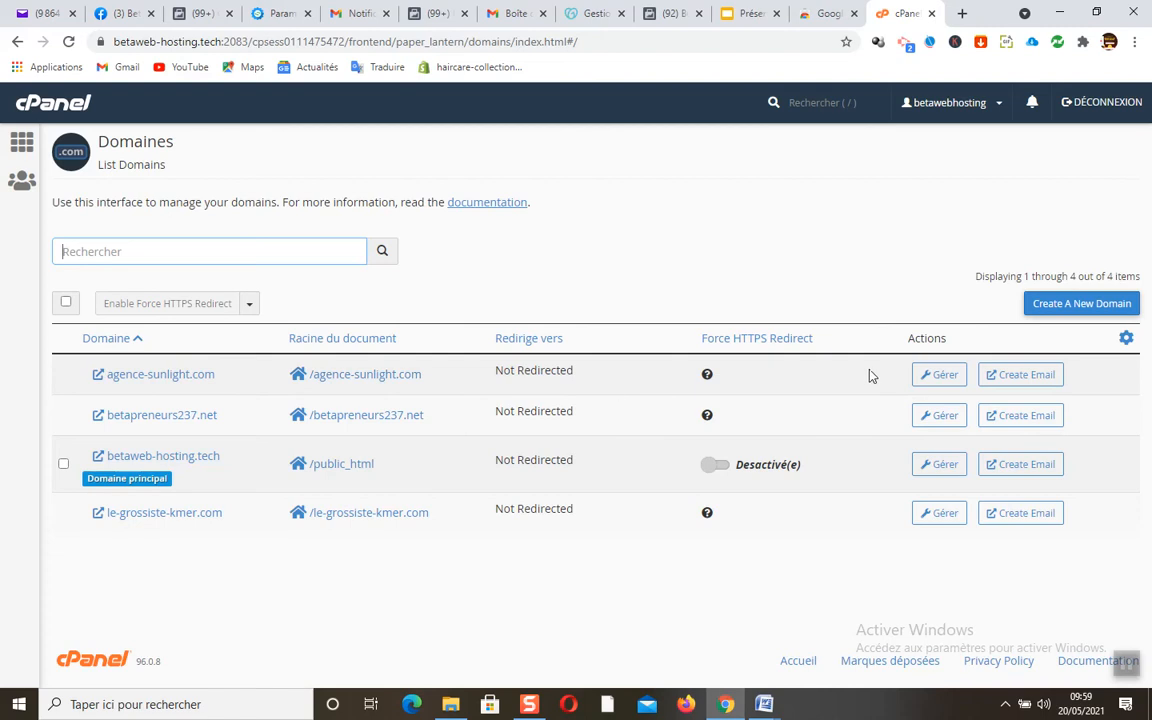
click(941, 376)
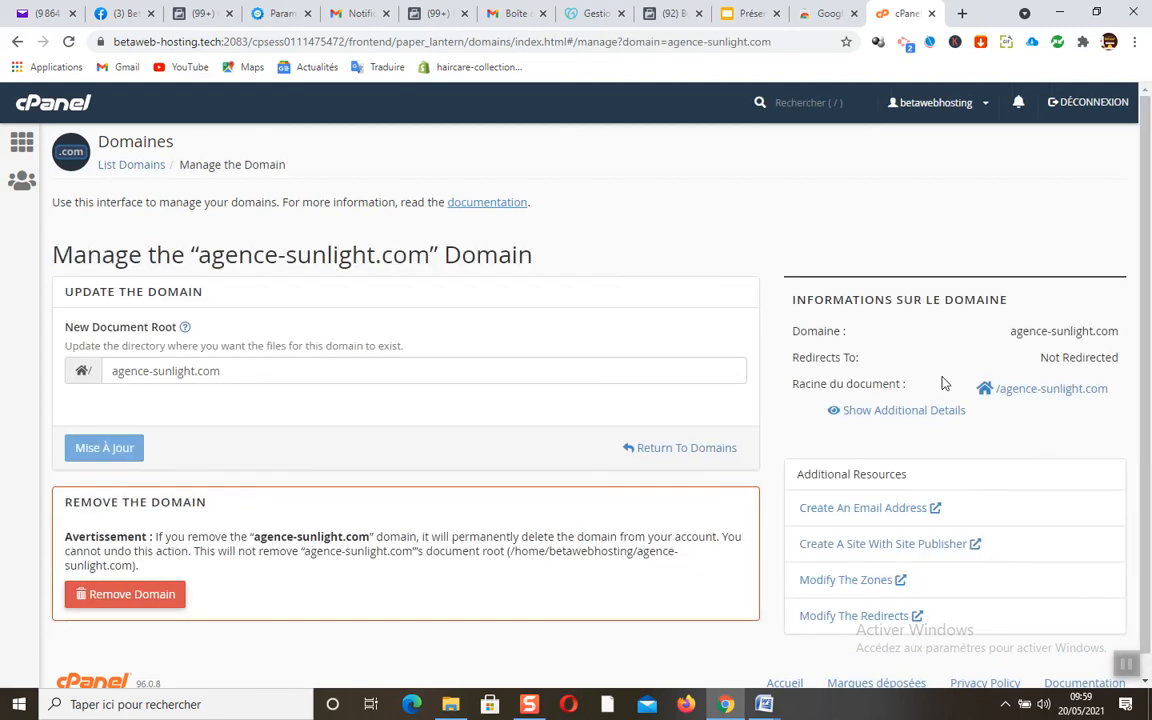
scroll(788, 370, down, 1)
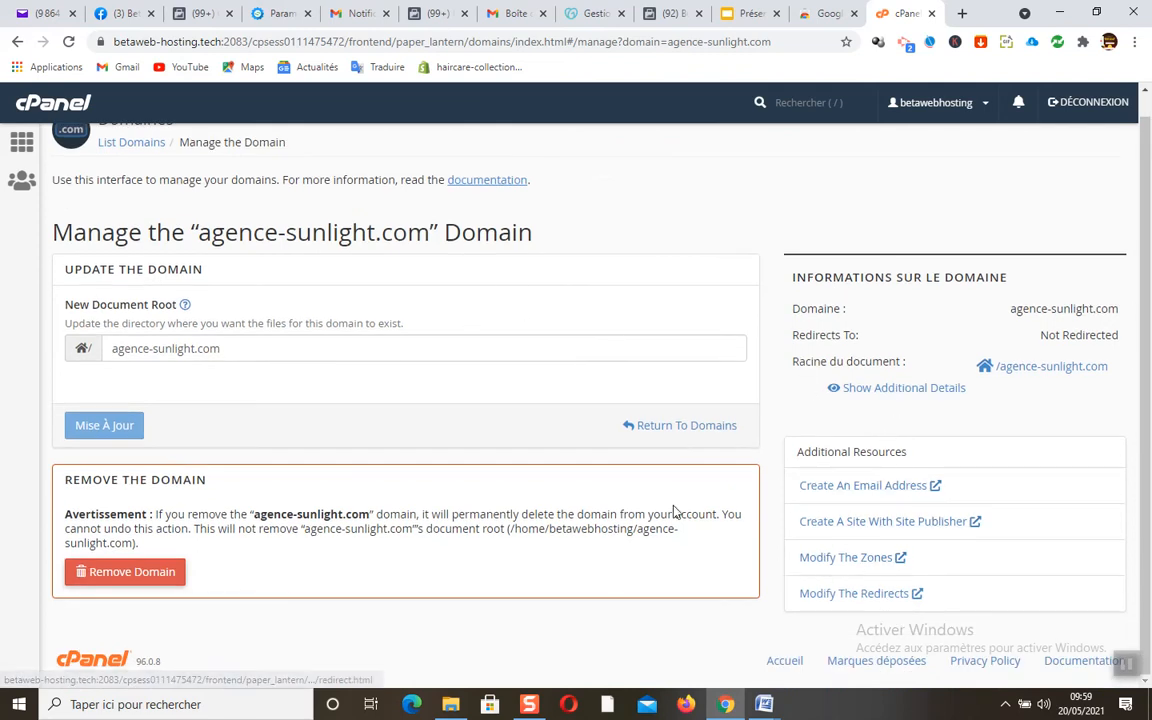
click(846, 558)
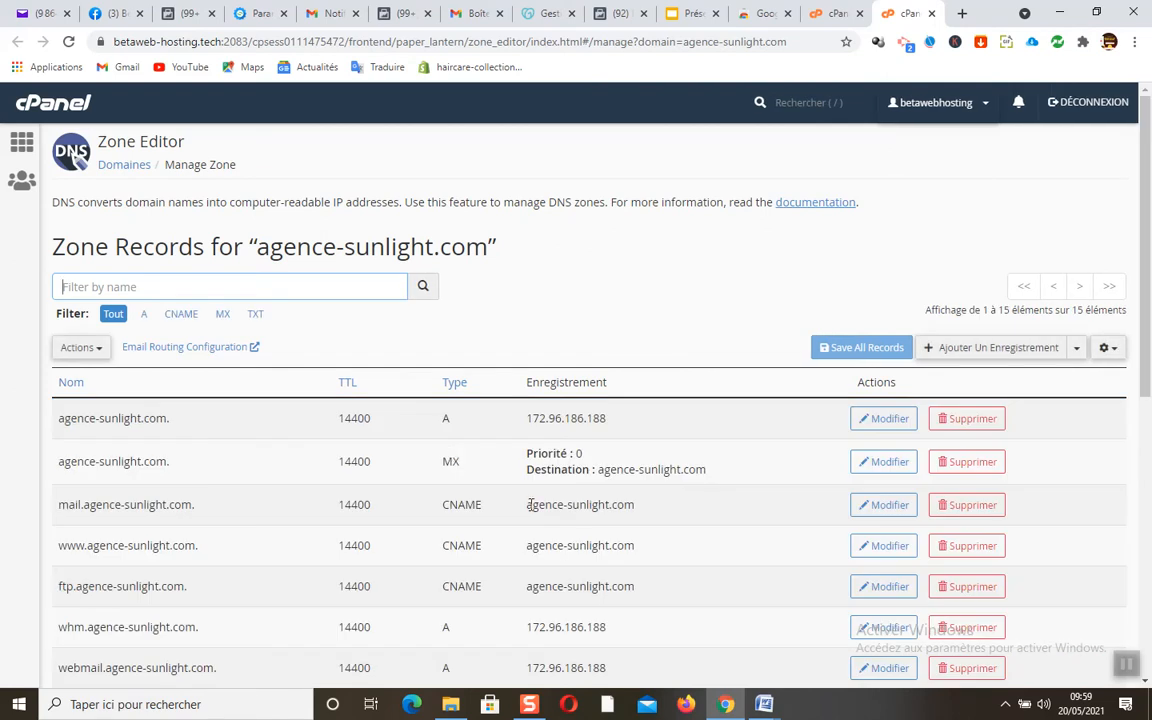
Add a new record to the agence-sunlight.com zone and set its type to CNAME
click(977, 350)
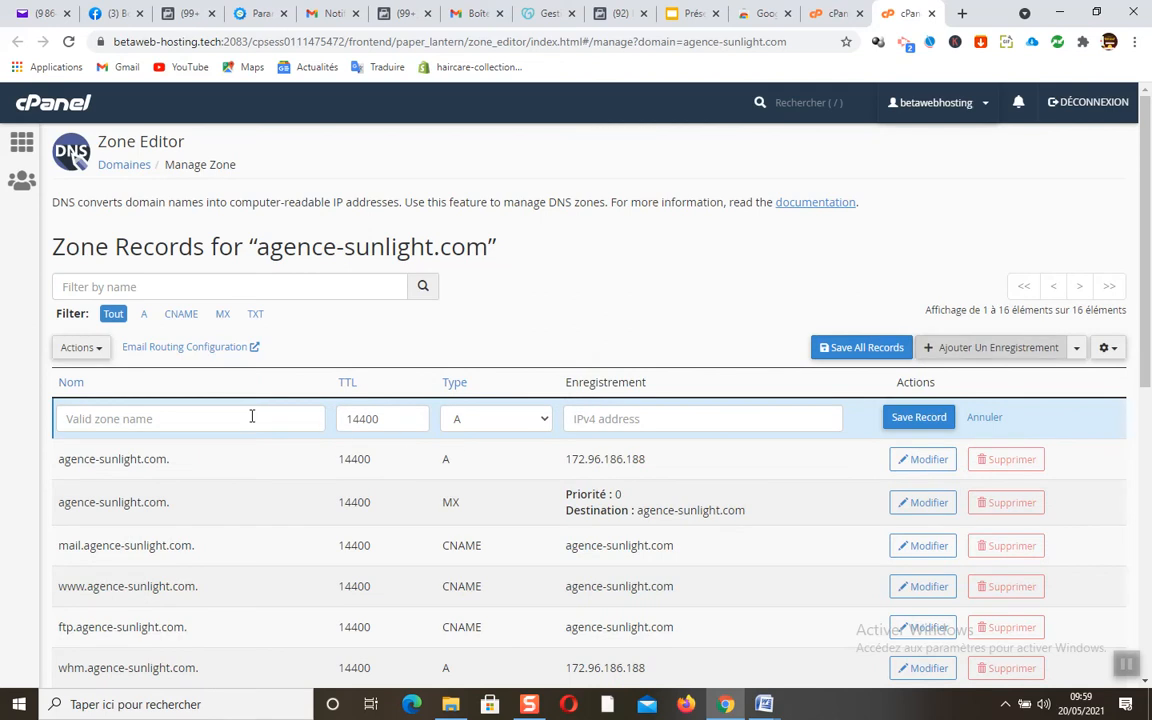
click(503, 420)
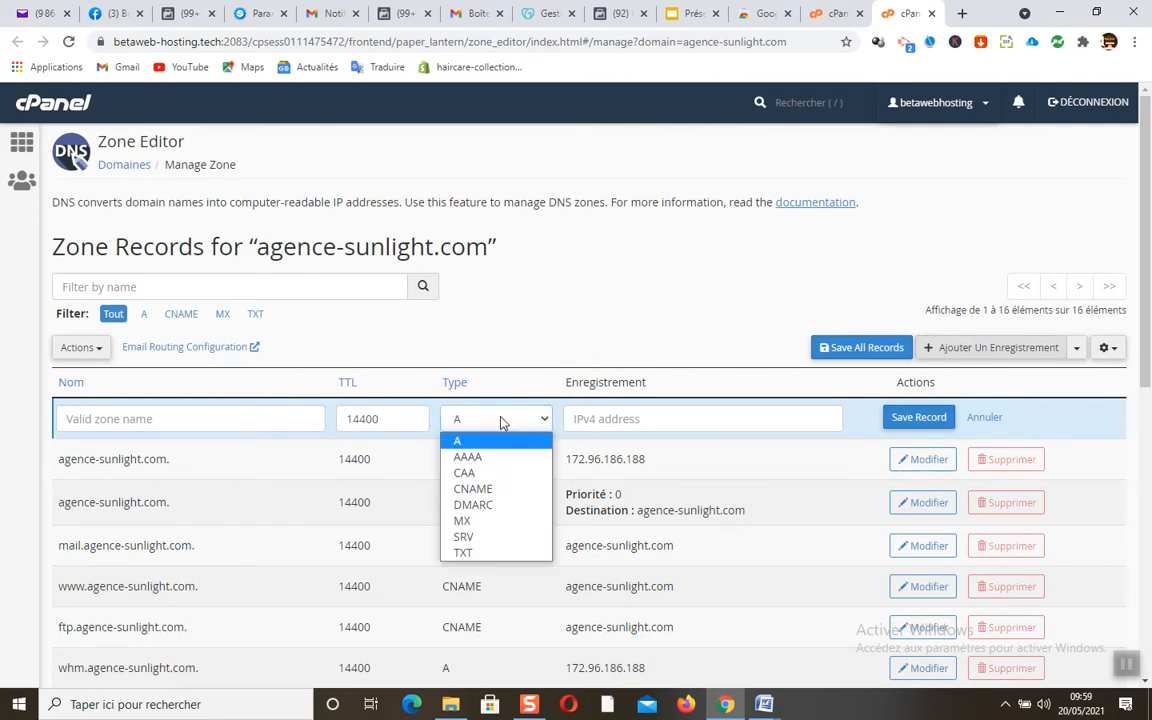
click(502, 488)
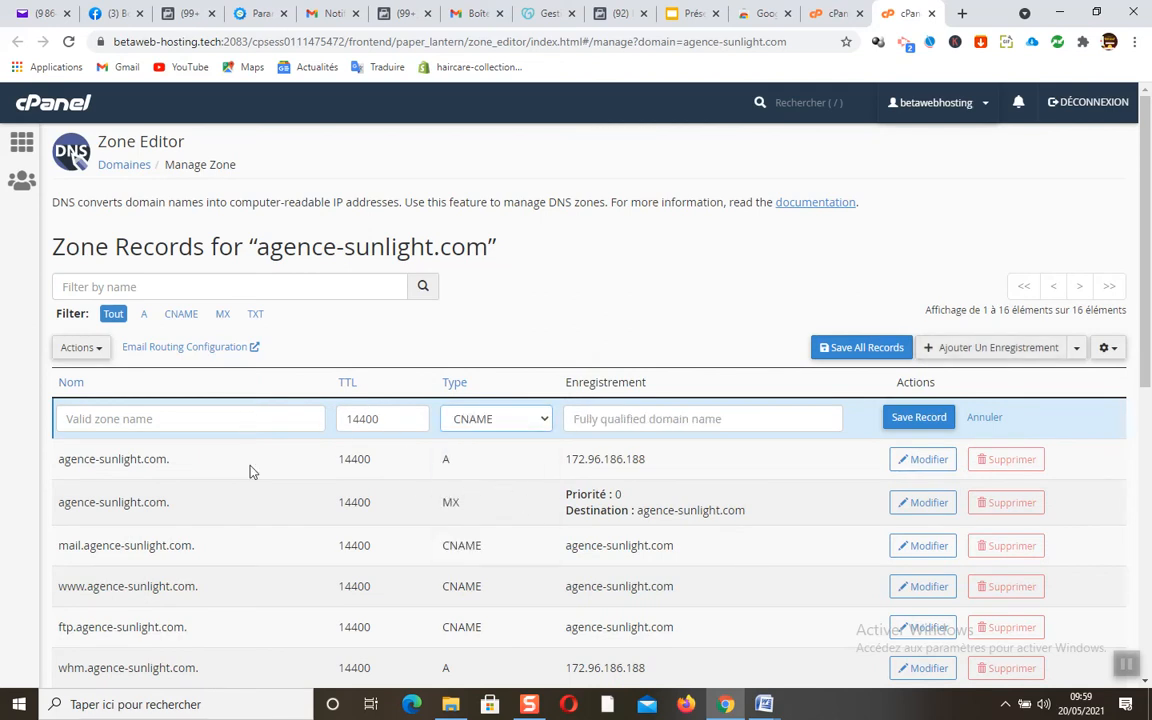
click(189, 428)
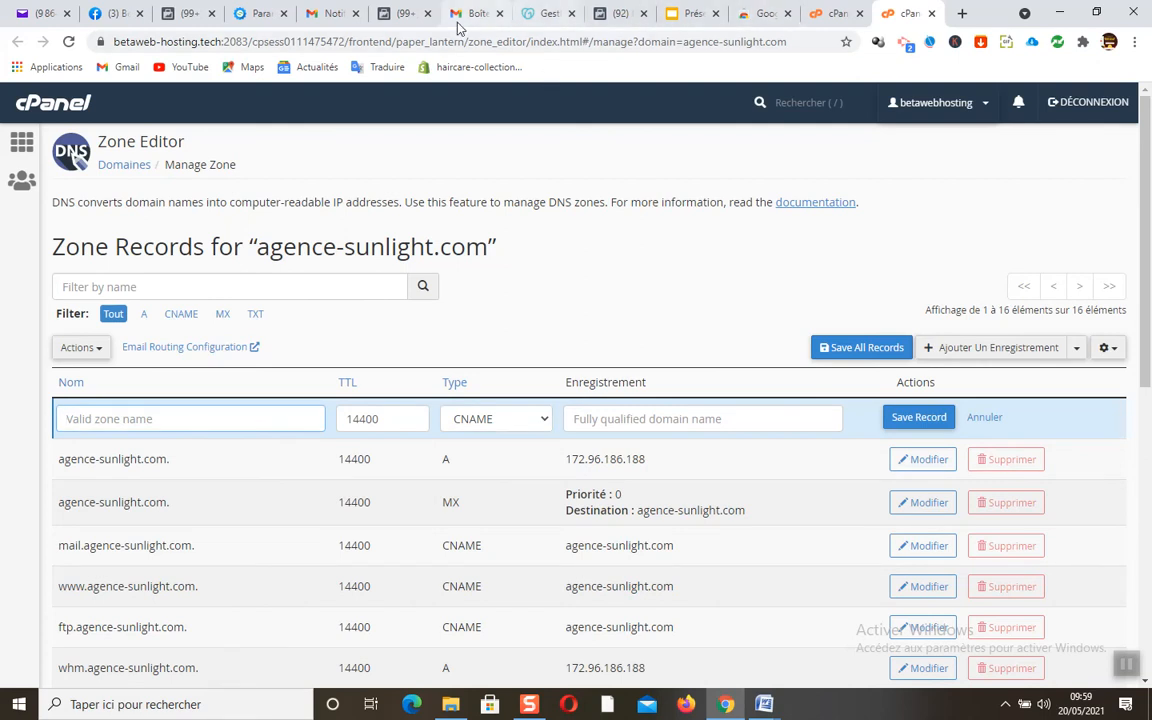
Copy the first record's name, si1003624.agence-sunlight.com, from systeme.io into the new CNAME record's name in cPanel
click(256, 18)
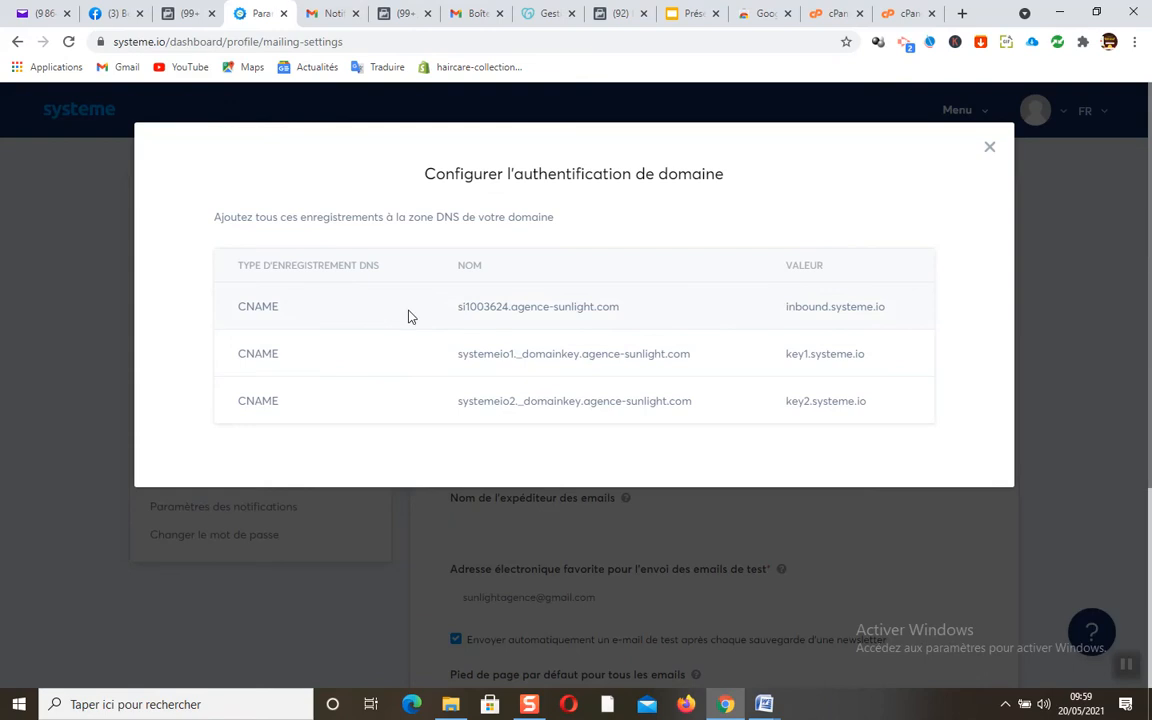
drag(621, 308, 452, 311)
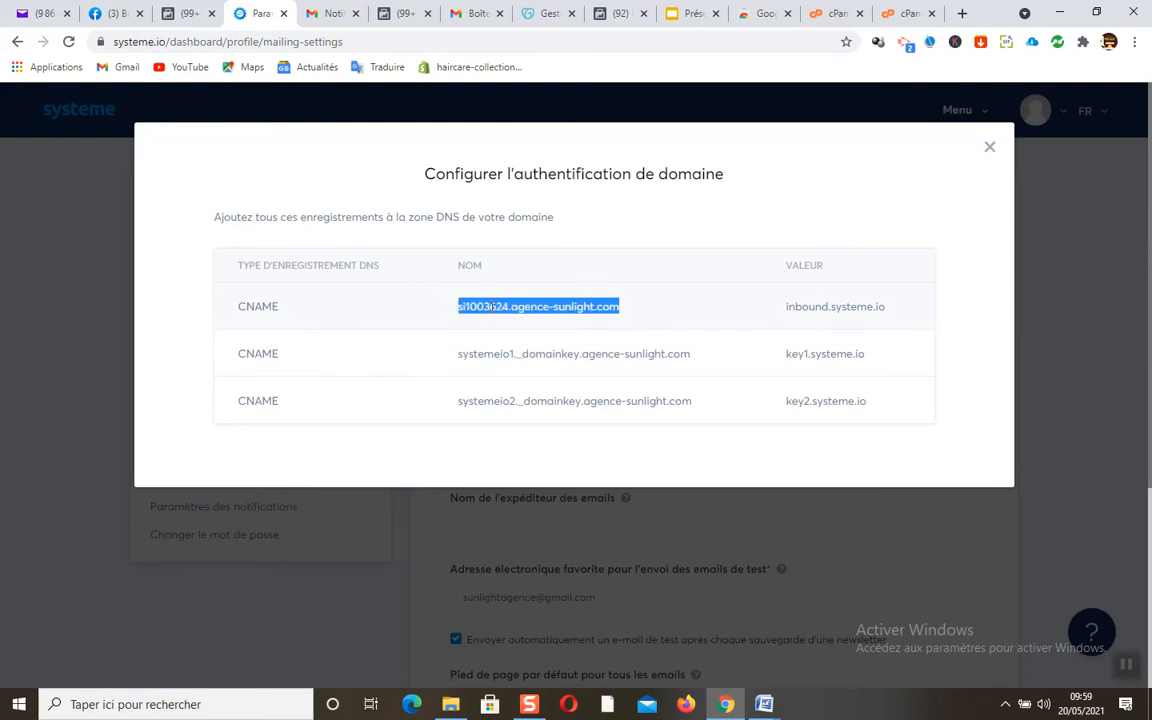
right_click(494, 307)
click(540, 317)
click(905, 14)
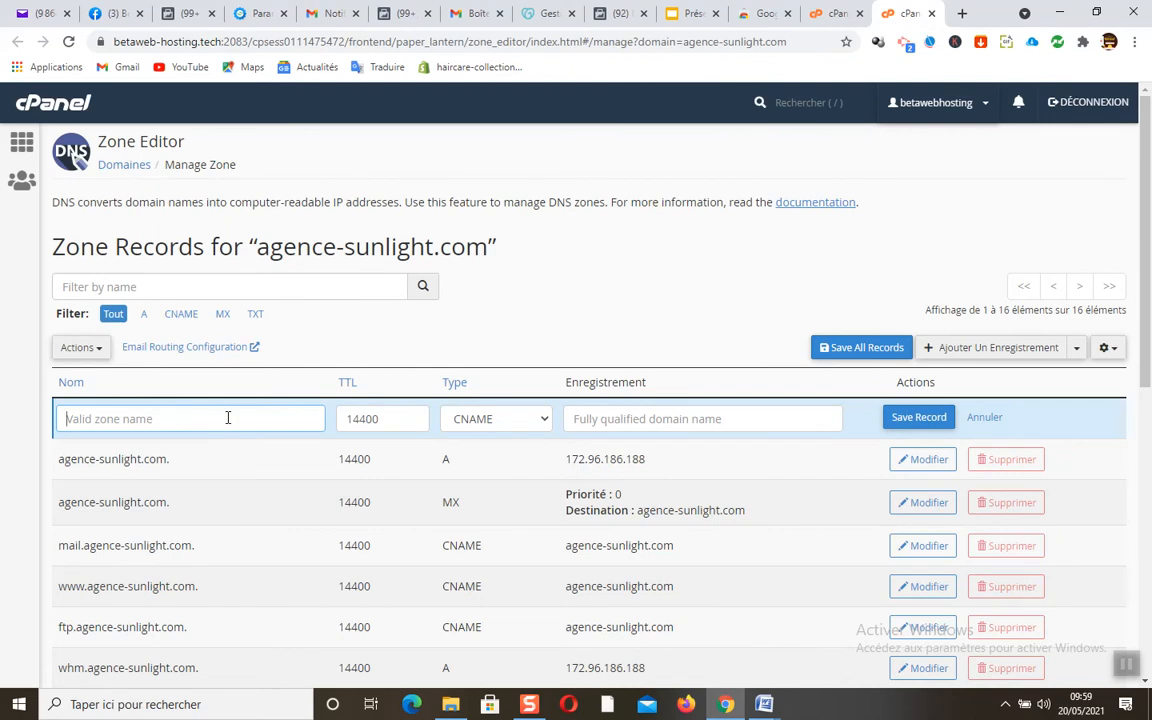
key(ctrl+v)
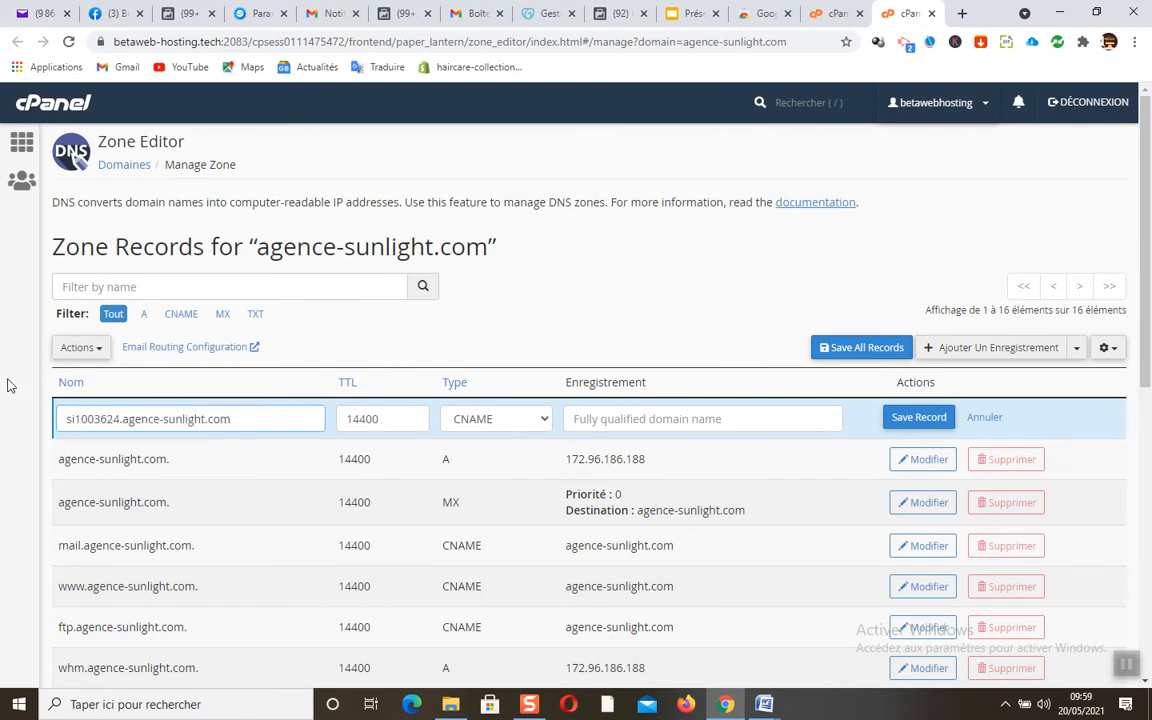
Copy the value inbound.systeme.io from systeme.io into the CNAME record's target in cPanel and save the record
click(632, 420)
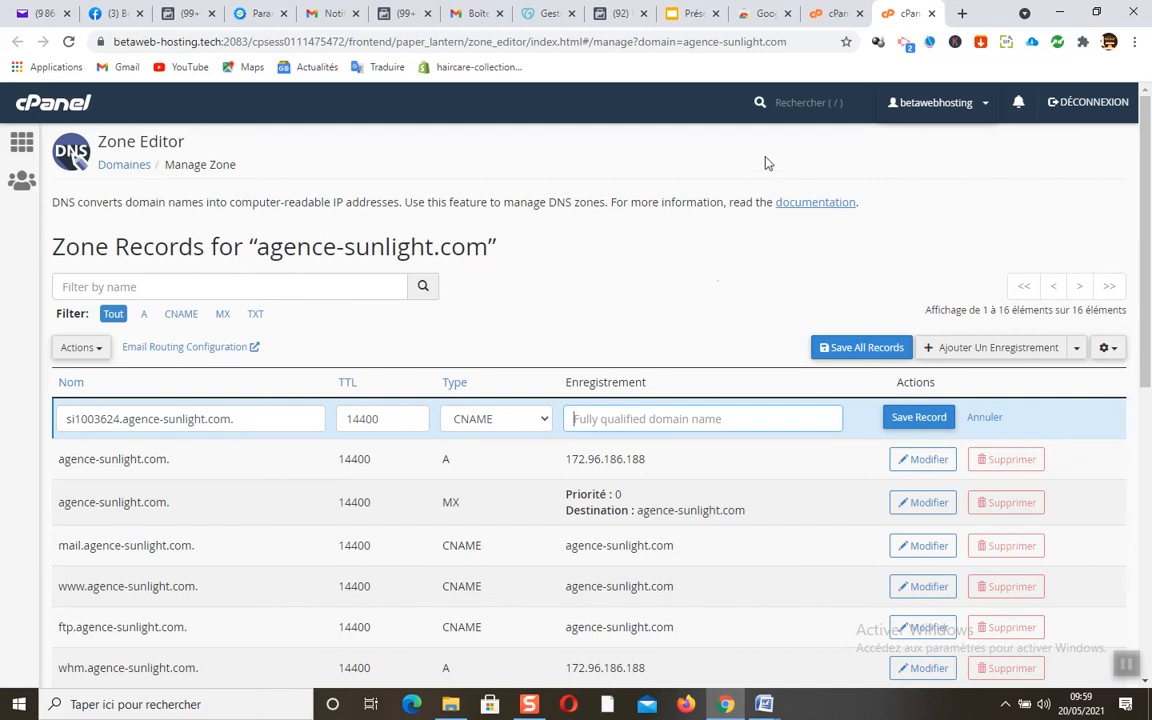
click(262, 14)
drag(886, 309, 786, 309)
right_click(786, 309)
click(848, 320)
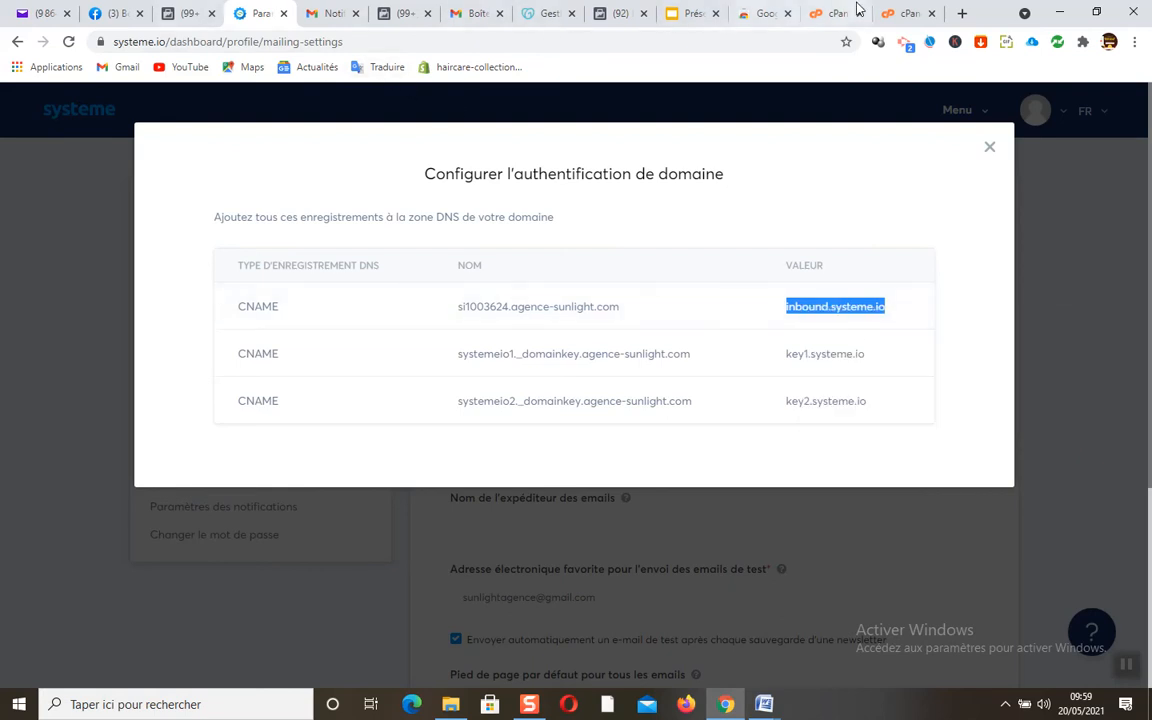
click(890, 10)
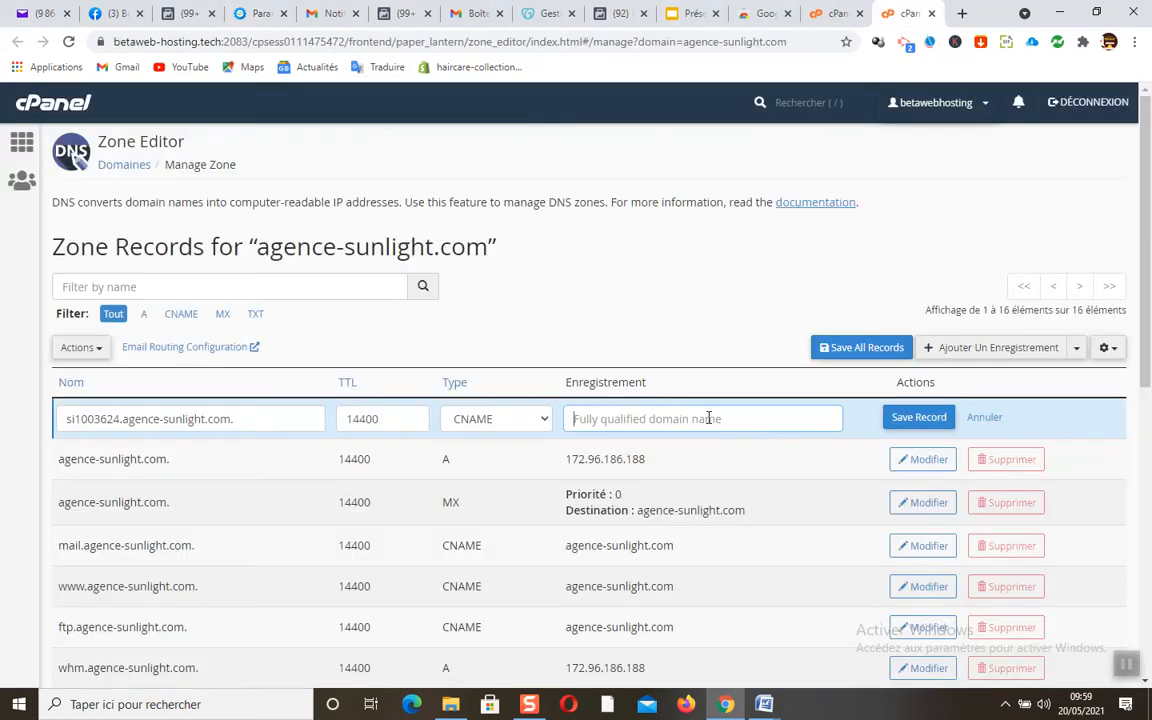
key(ctrl+v)
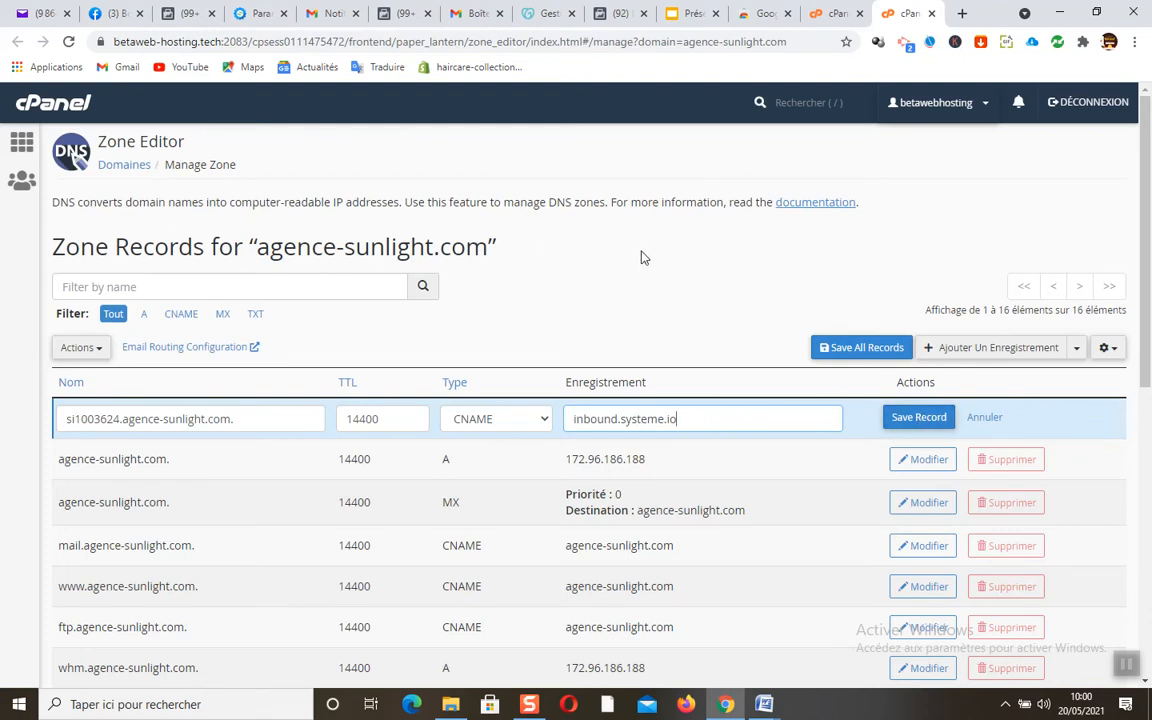
click(921, 420)
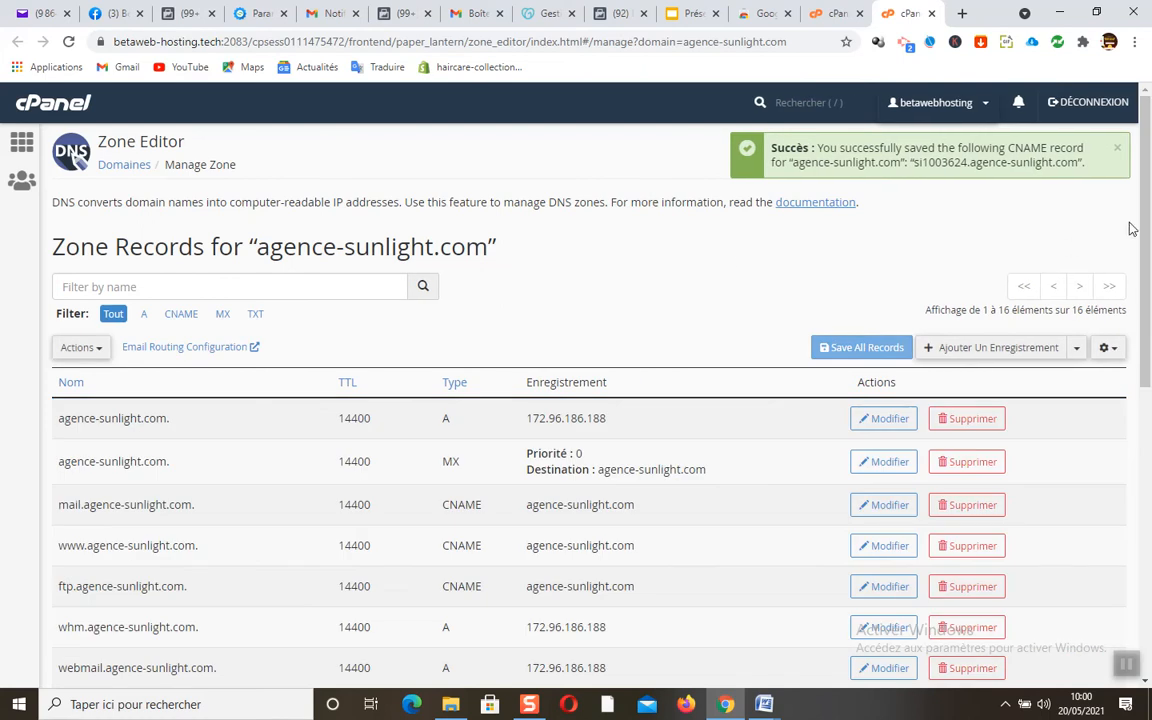
Add a second CNAME record in cPanel, using the name systemeio1._domainkey.agence-sunlight.com copied from systeme.io
click(988, 352)
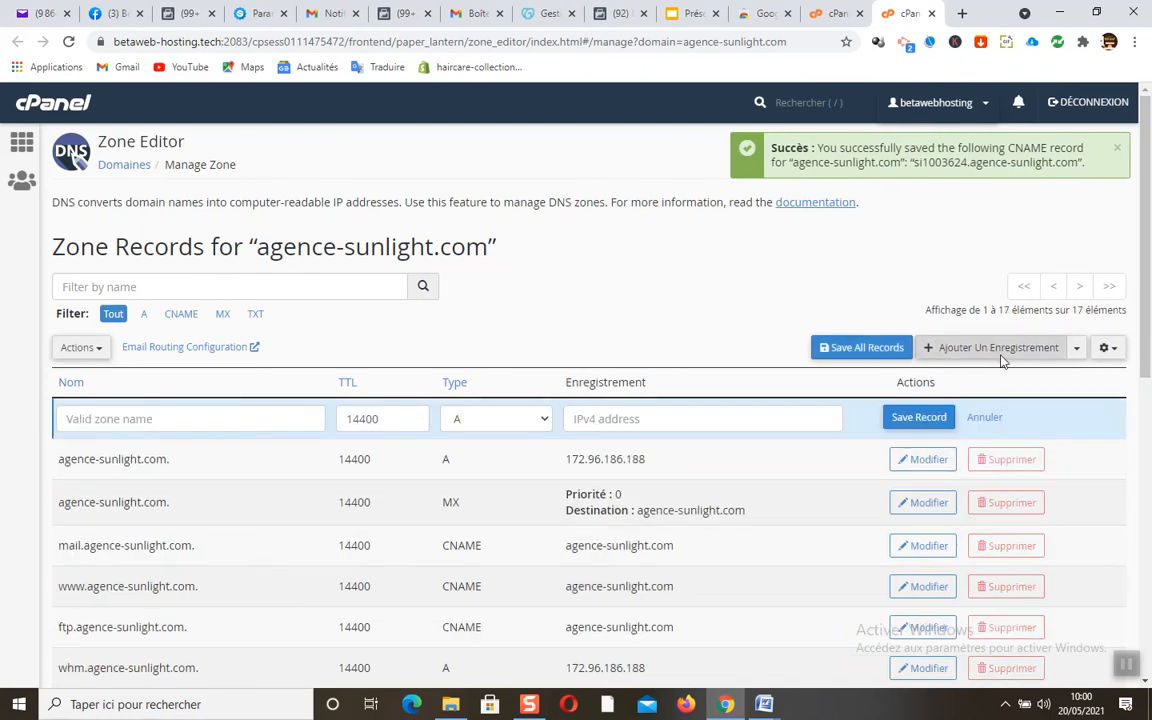
click(240, 14)
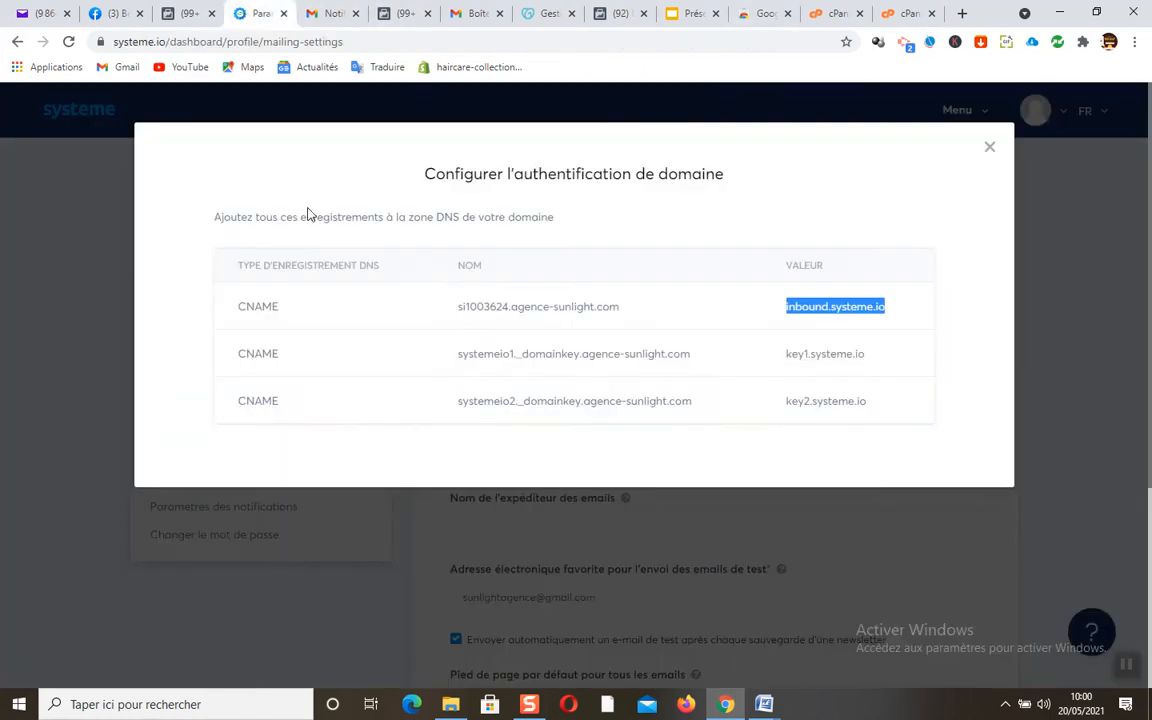
drag(458, 357, 687, 368)
right_click(680, 360)
click(722, 369)
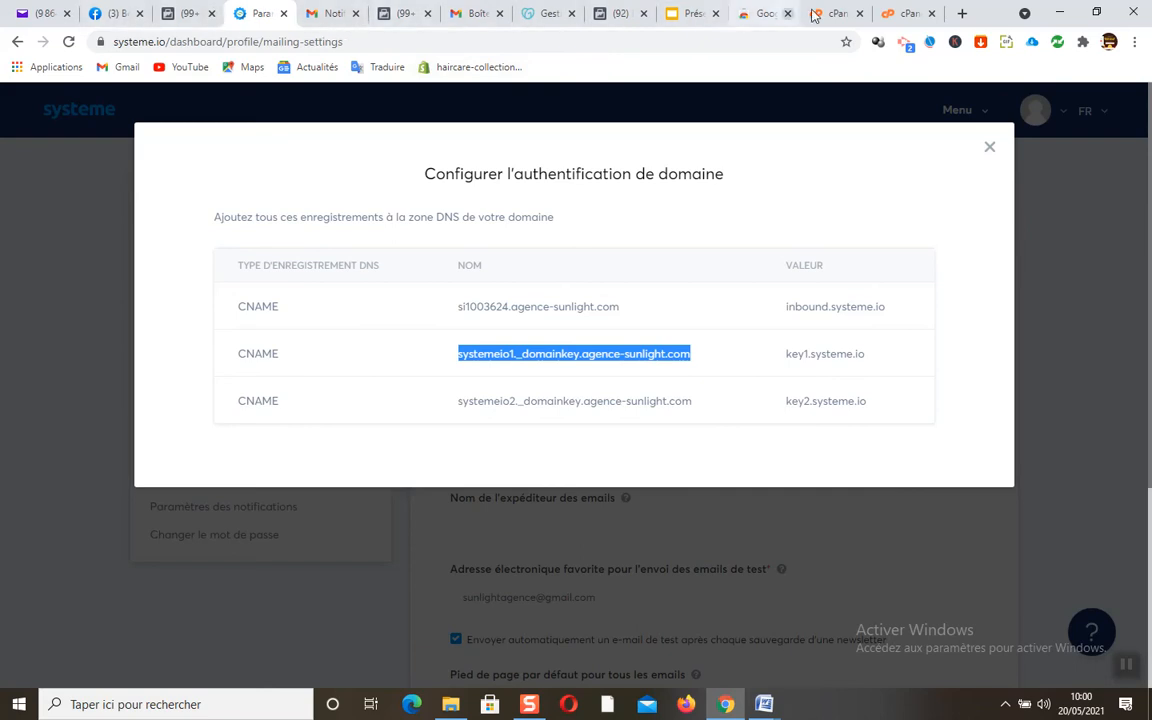
click(905, 13)
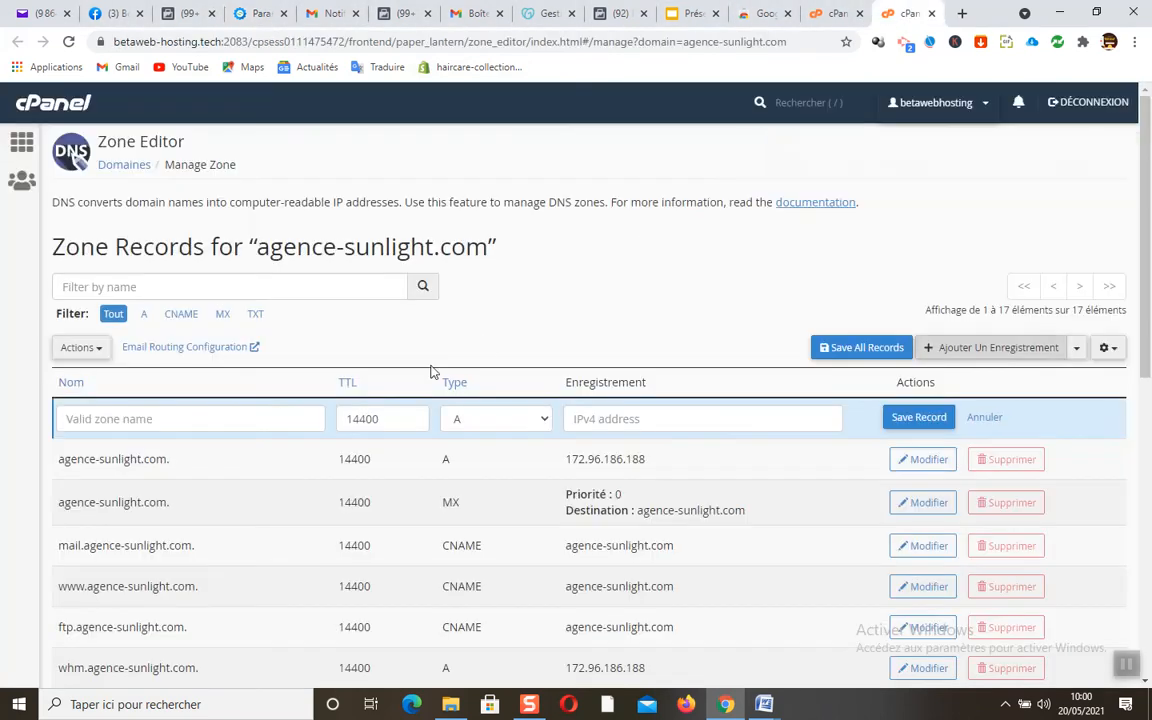
click(181, 420)
key(ctrl+v)
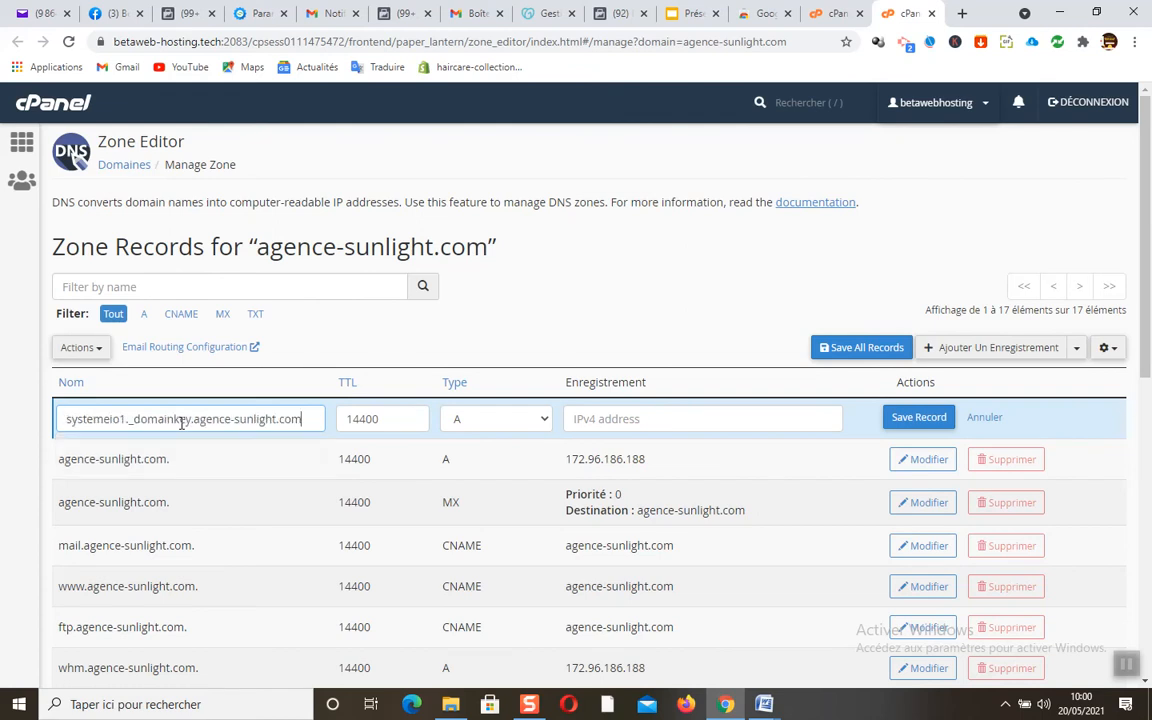
click(512, 418)
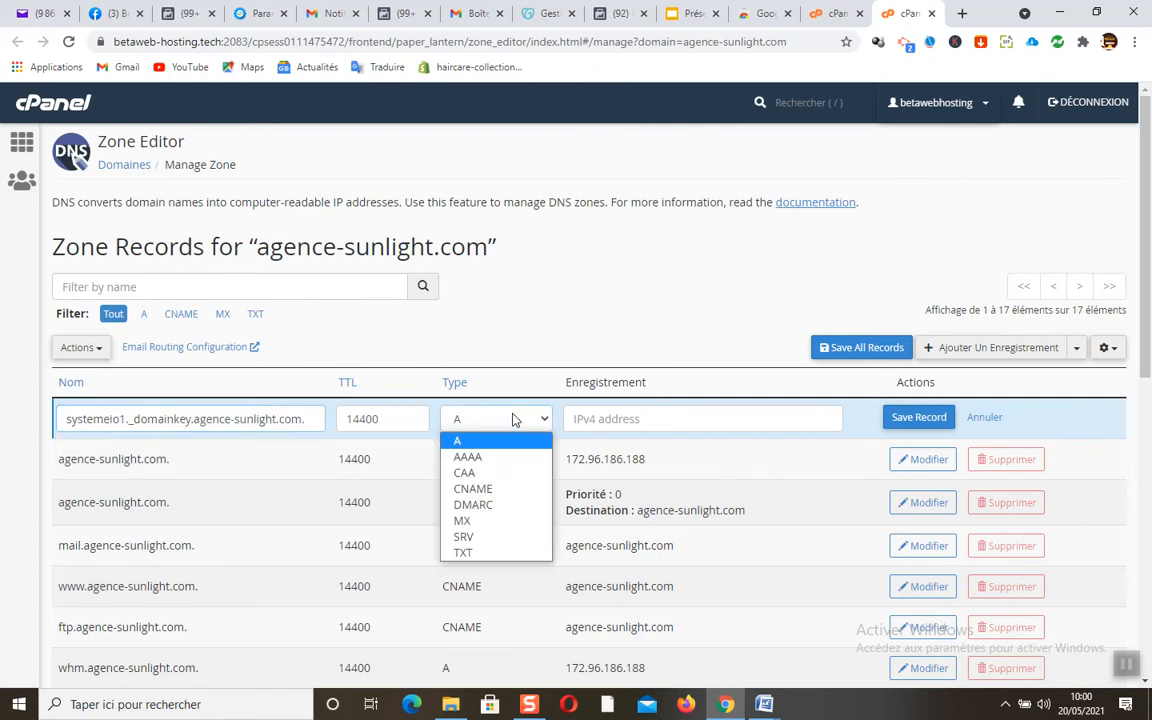
click(468, 484)
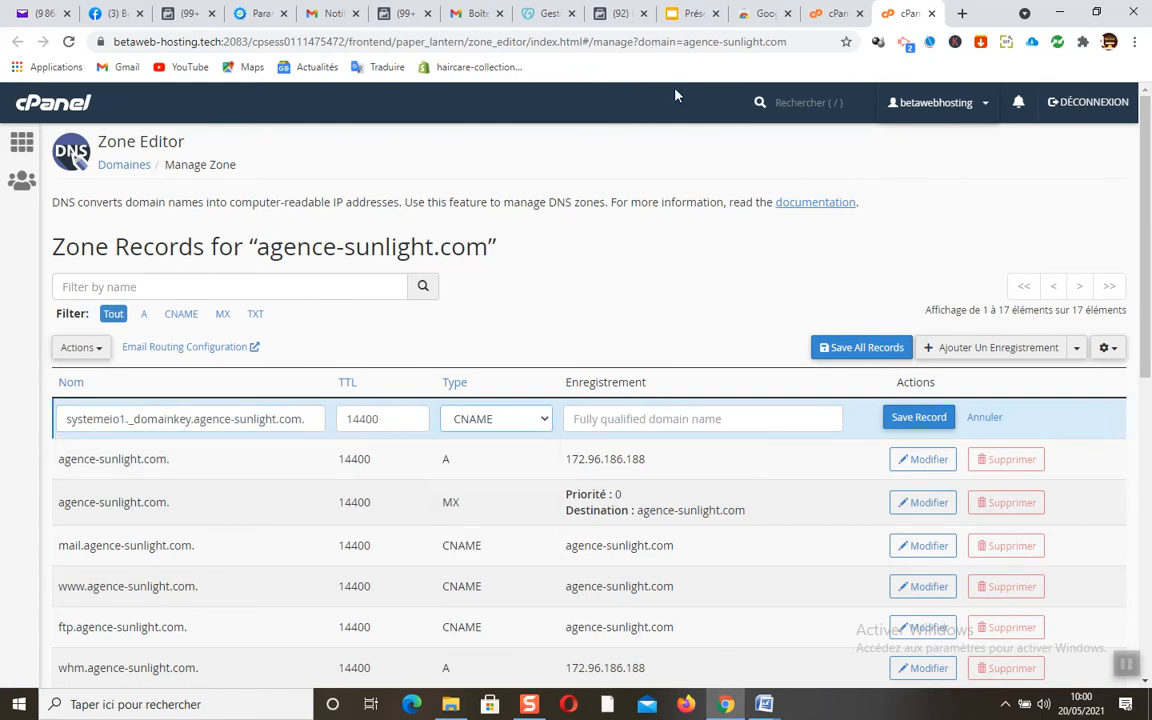
Copy the value key1.systeme.io from systeme.io into the second CNAME record's target in cPanel and save the record
click(245, 13)
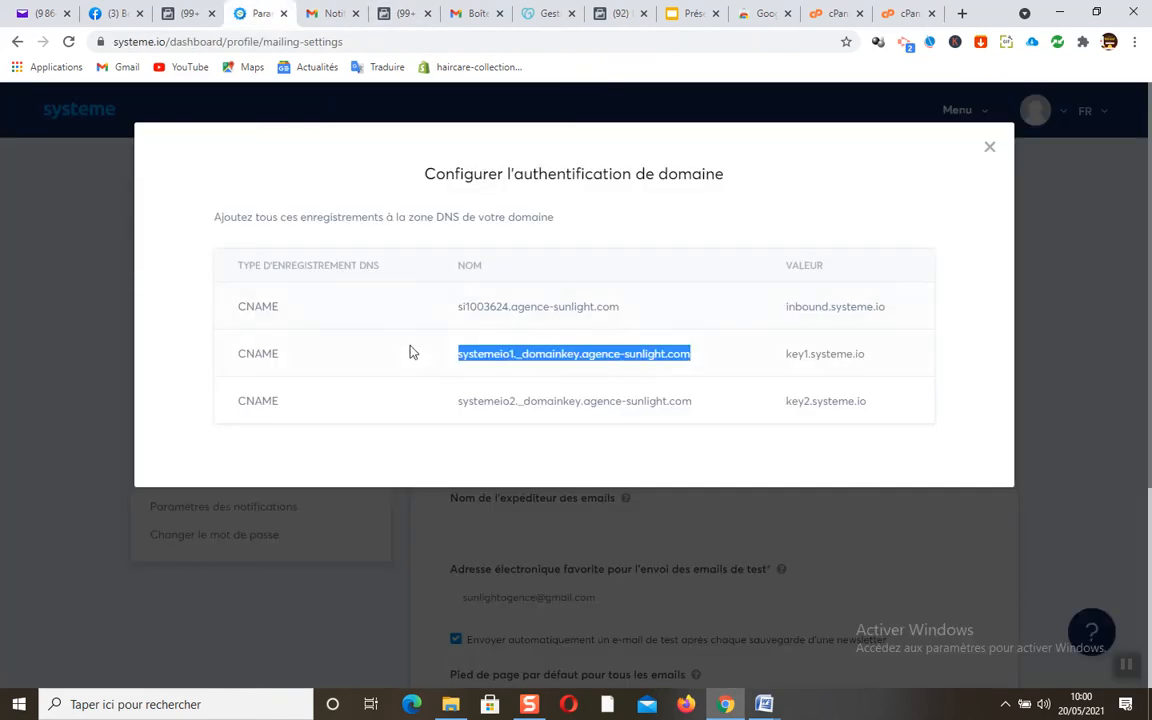
click(905, 13)
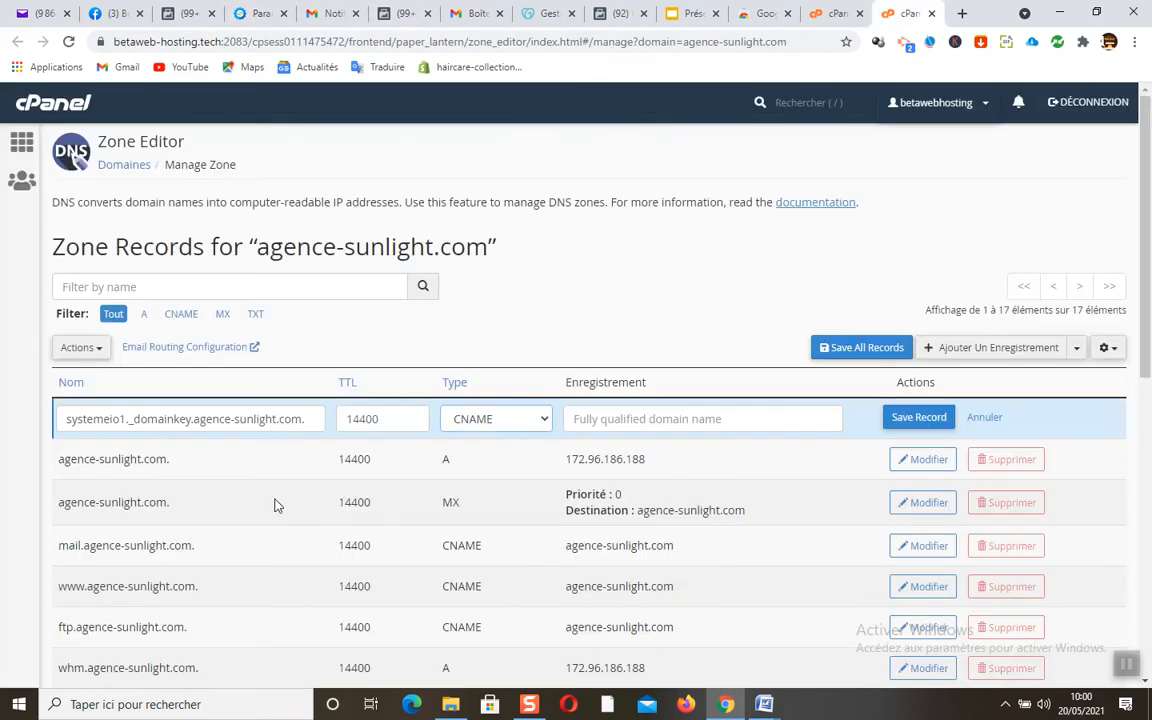
click(594, 418)
click(250, 13)
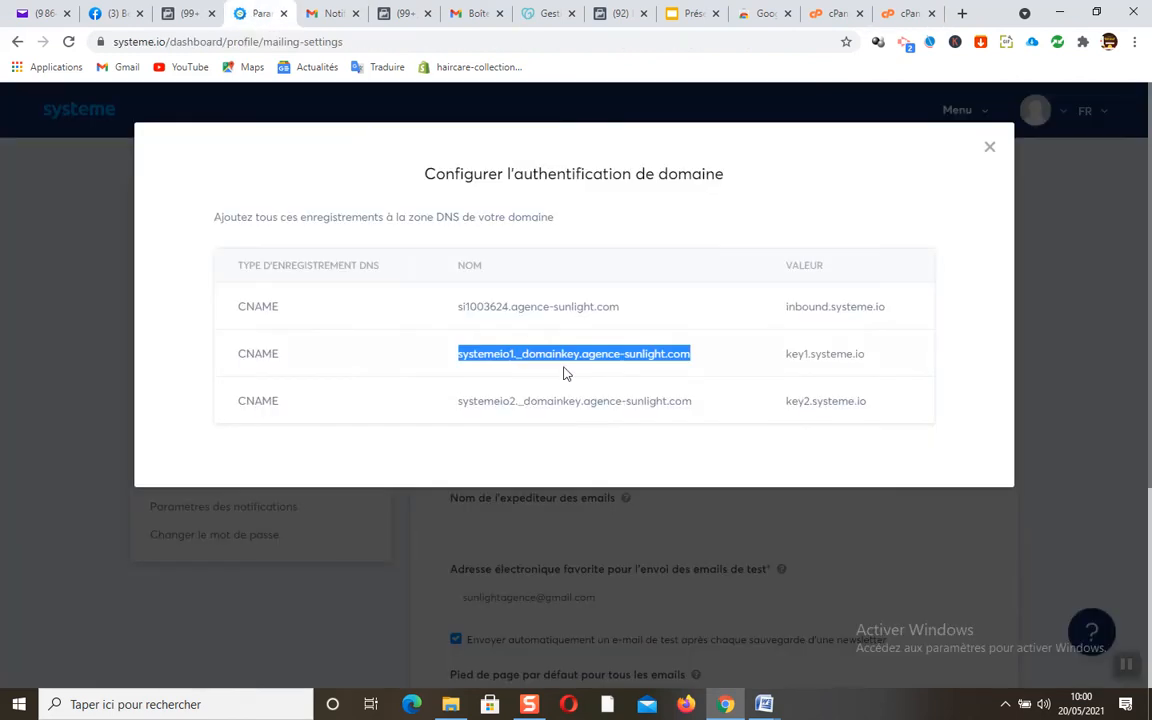
drag(787, 355, 864, 355)
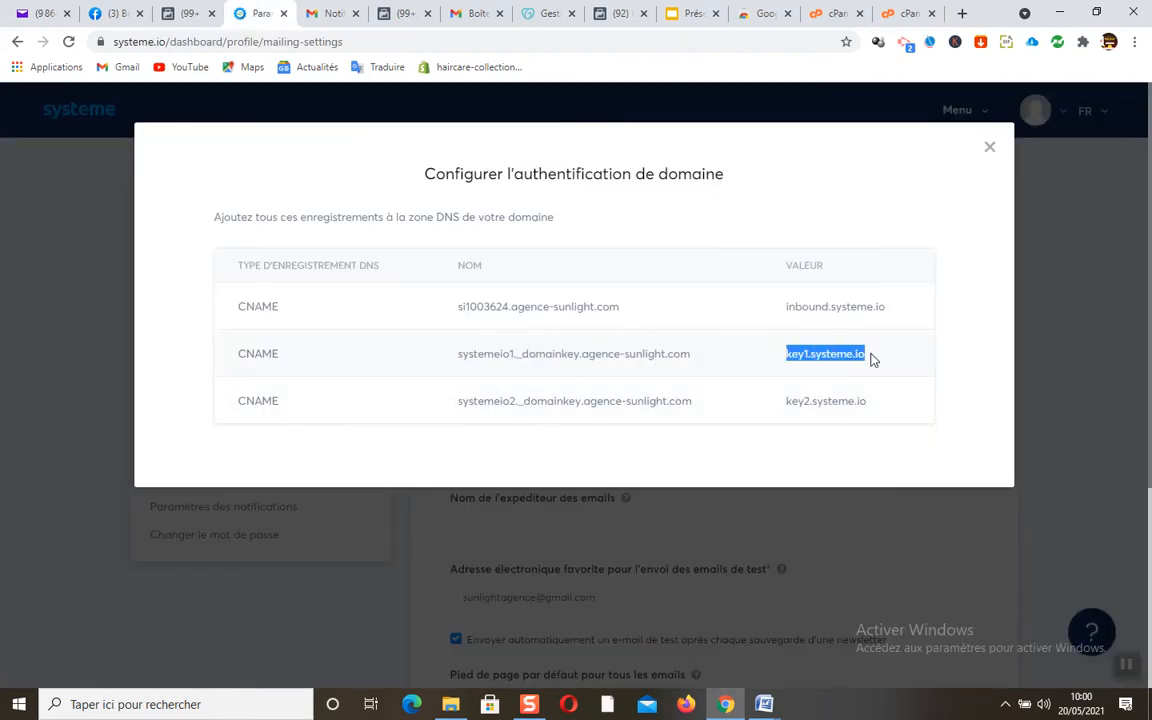
right_click(862, 356)
click(905, 368)
click(900, 13)
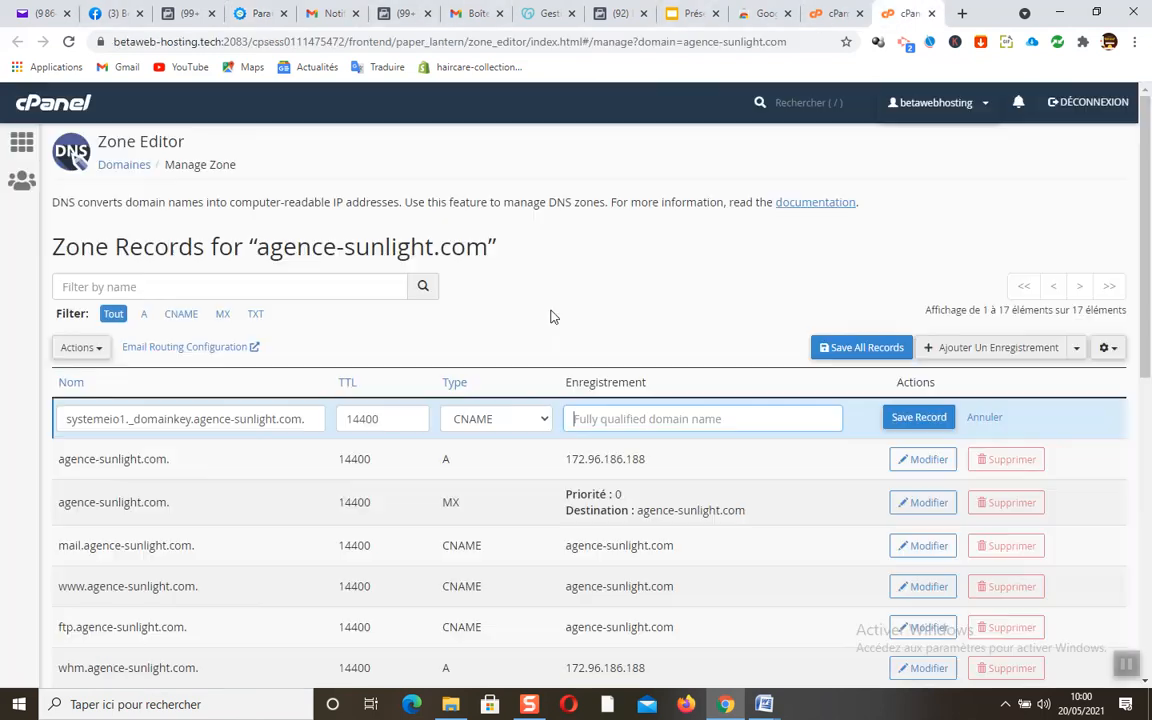
key(ctrl+v)
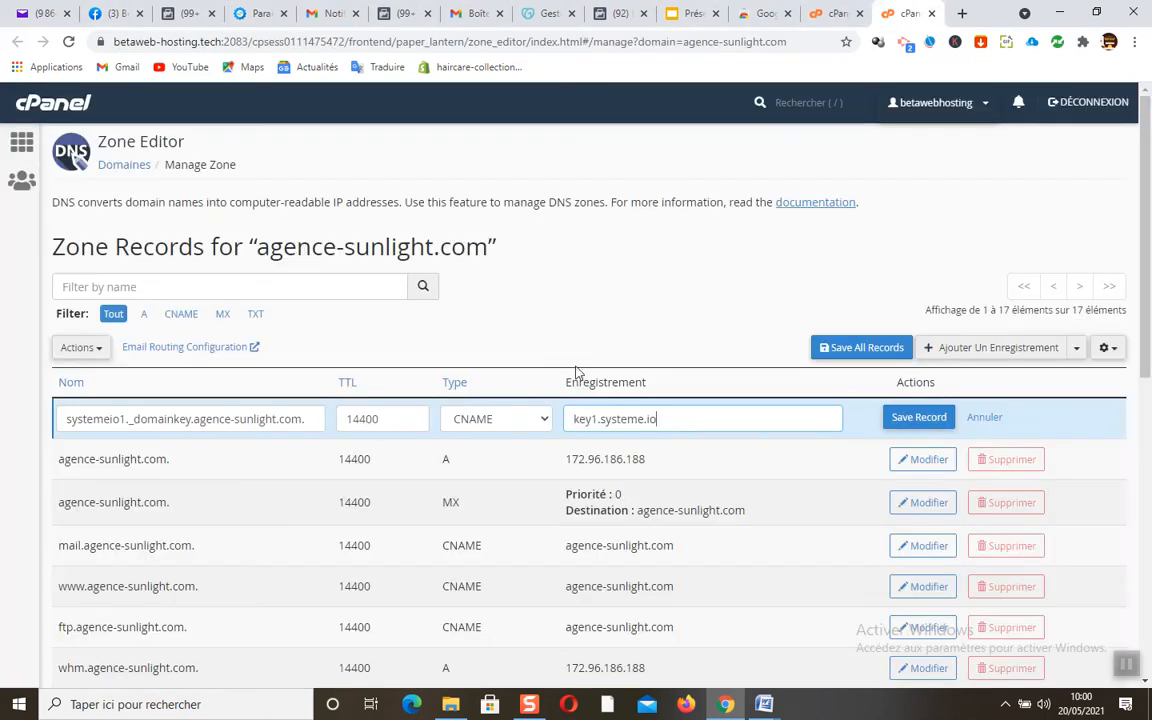
click(913, 416)
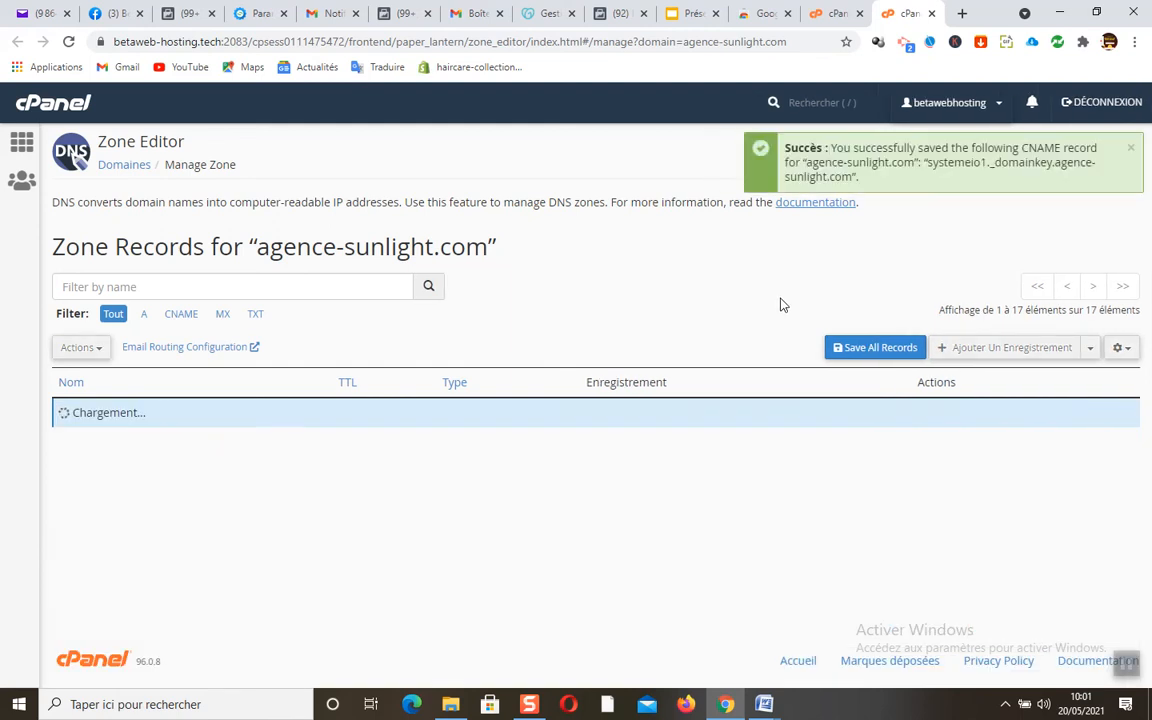
Add a third record in cPanel with the name systemeio2._domainkey.agence-sunlight.com copied from systeme.io, and set its type to CNAME
click(988, 349)
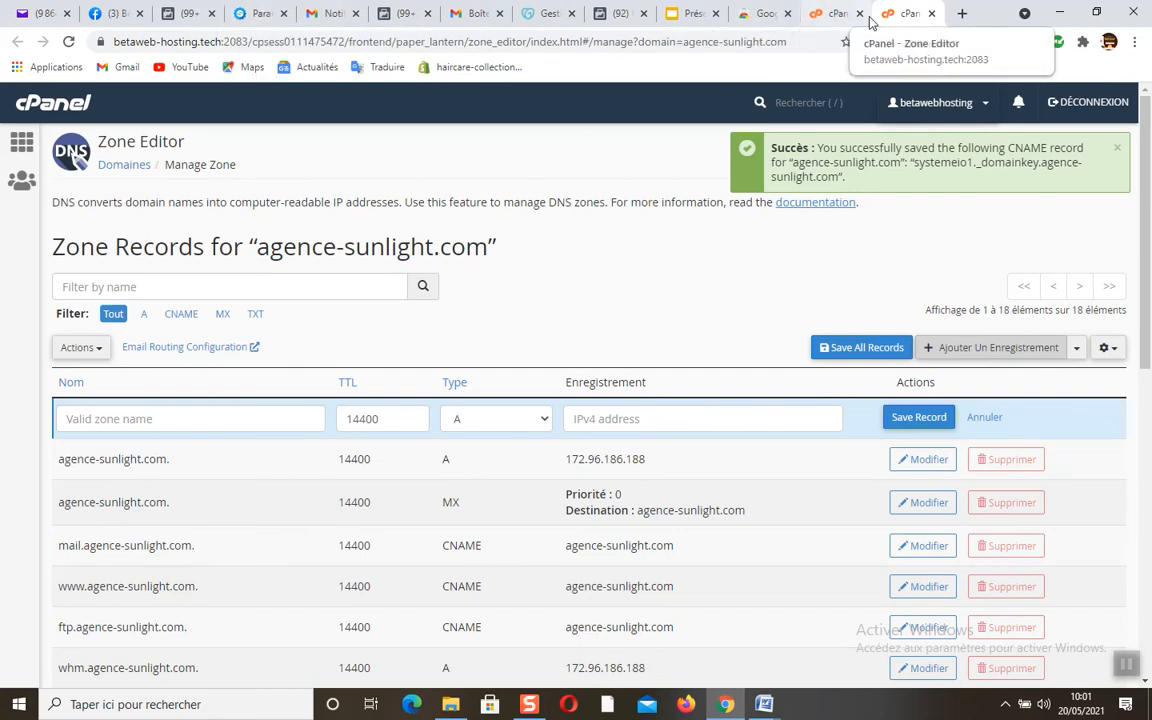
click(240, 14)
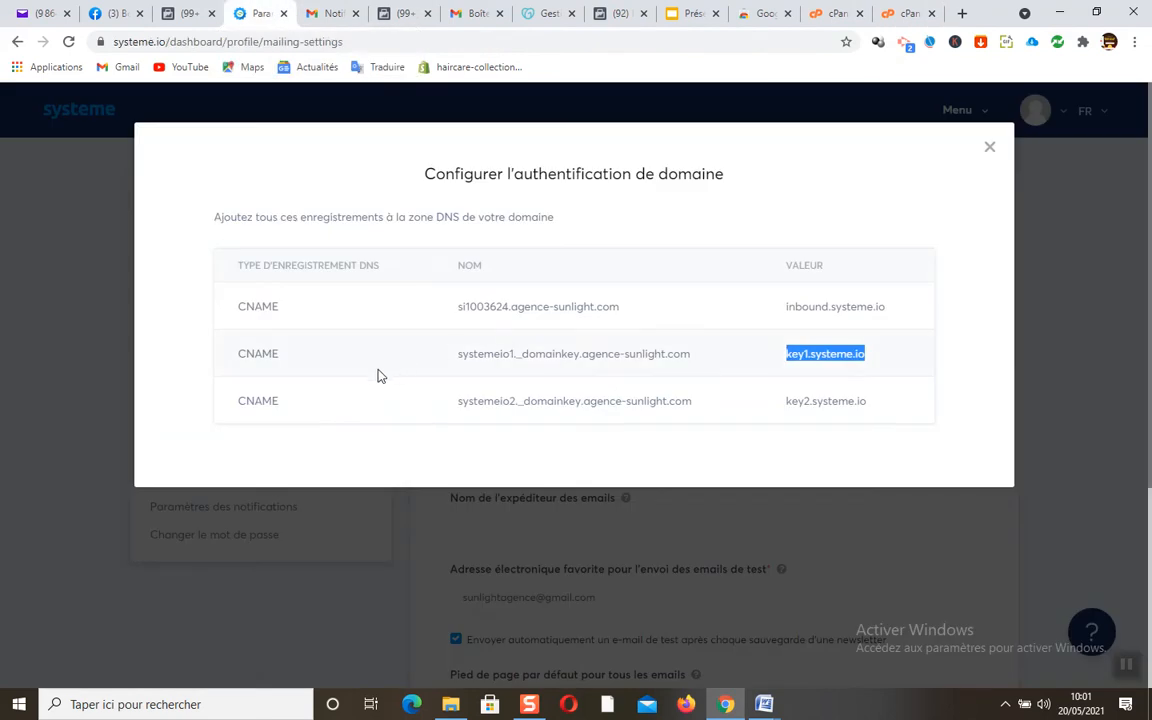
drag(447, 401, 694, 410)
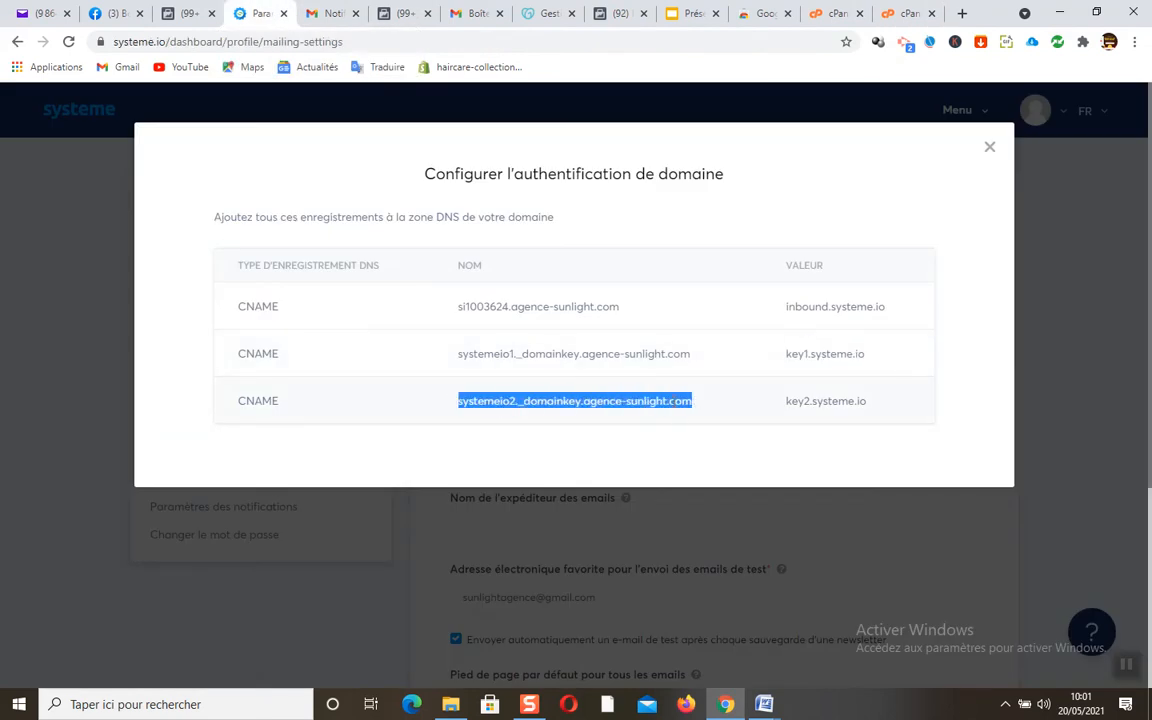
right_click(680, 410)
click(702, 413)
click(910, 13)
click(217, 418)
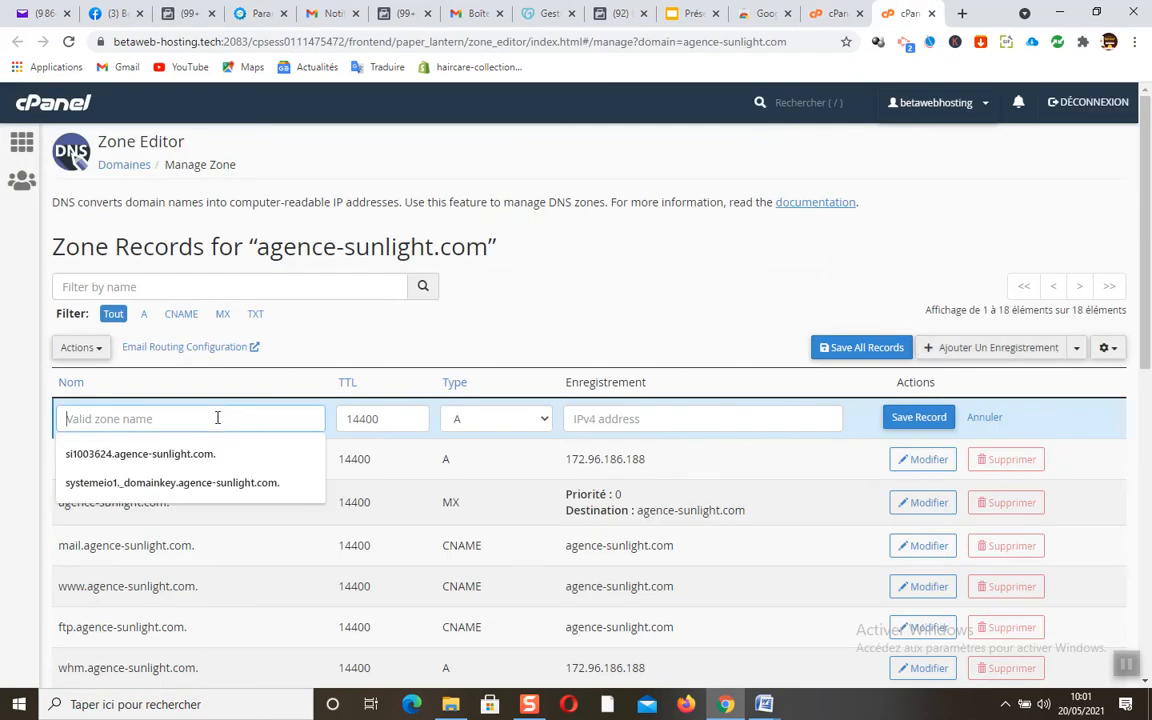
key(ctrl+v)
text(.)
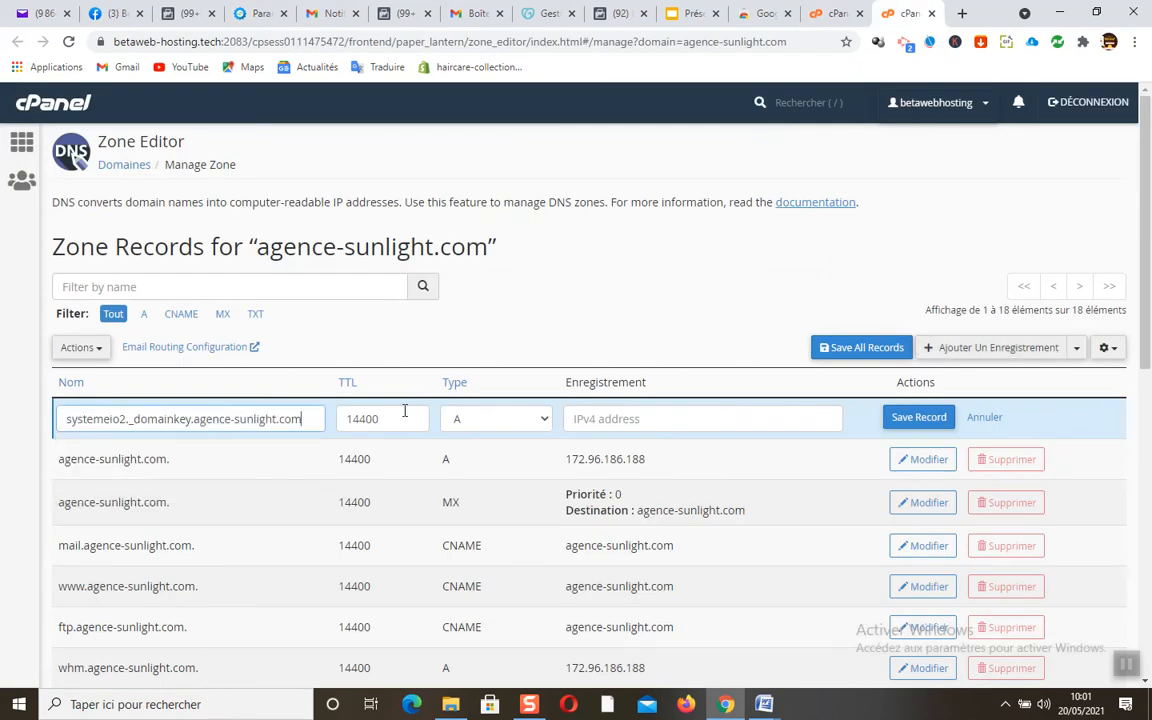
click(520, 418)
click(473, 489)
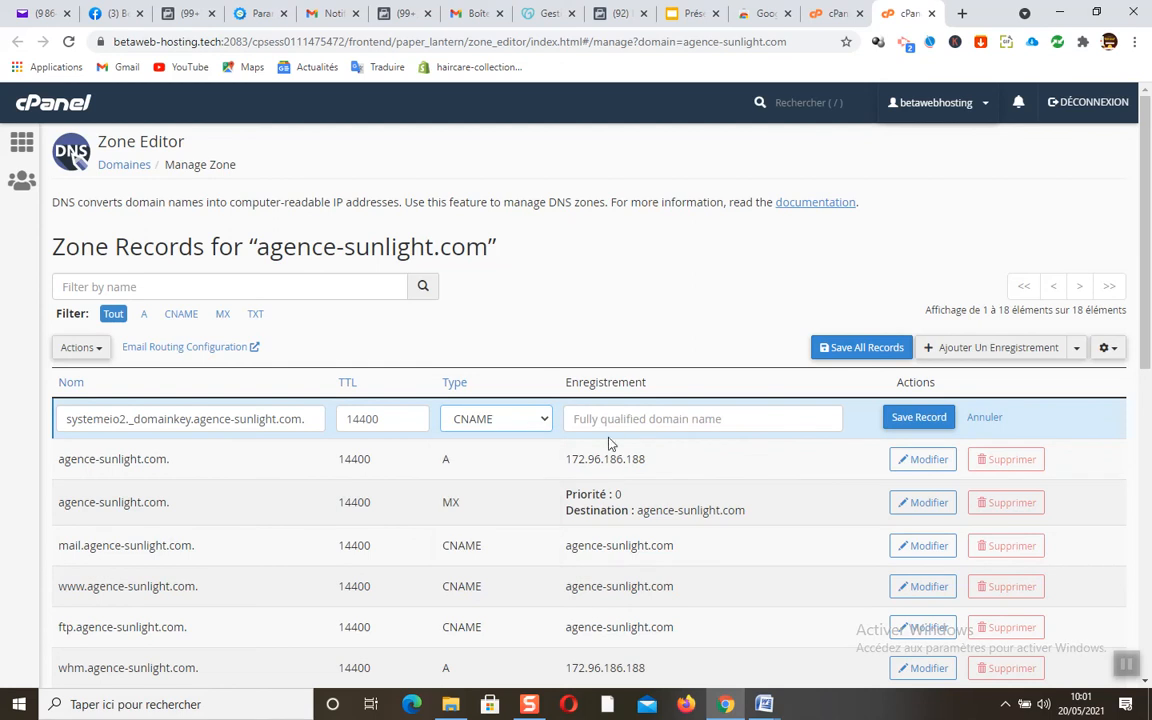
Copy the value key2.systeme.io from systeme.io into the third CNAME record's target in cPanel and save the record
click(636, 415)
click(838, 13)
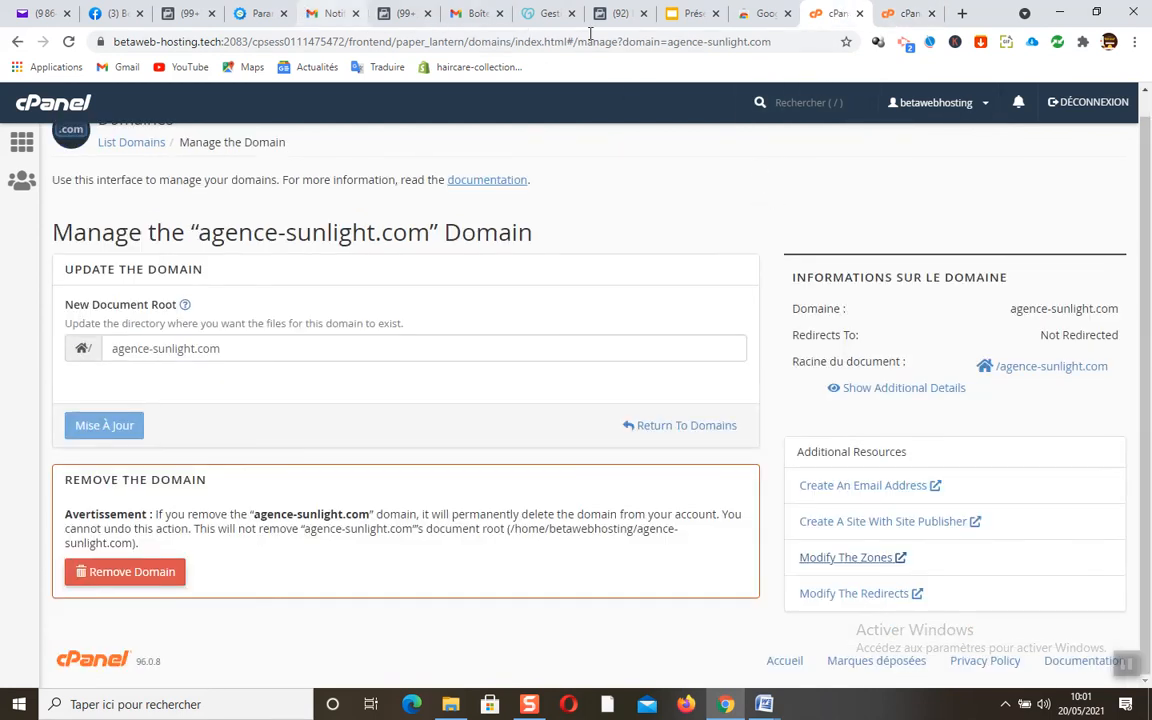
click(258, 13)
drag(781, 408, 876, 412)
right_click(870, 402)
click(880, 411)
click(905, 13)
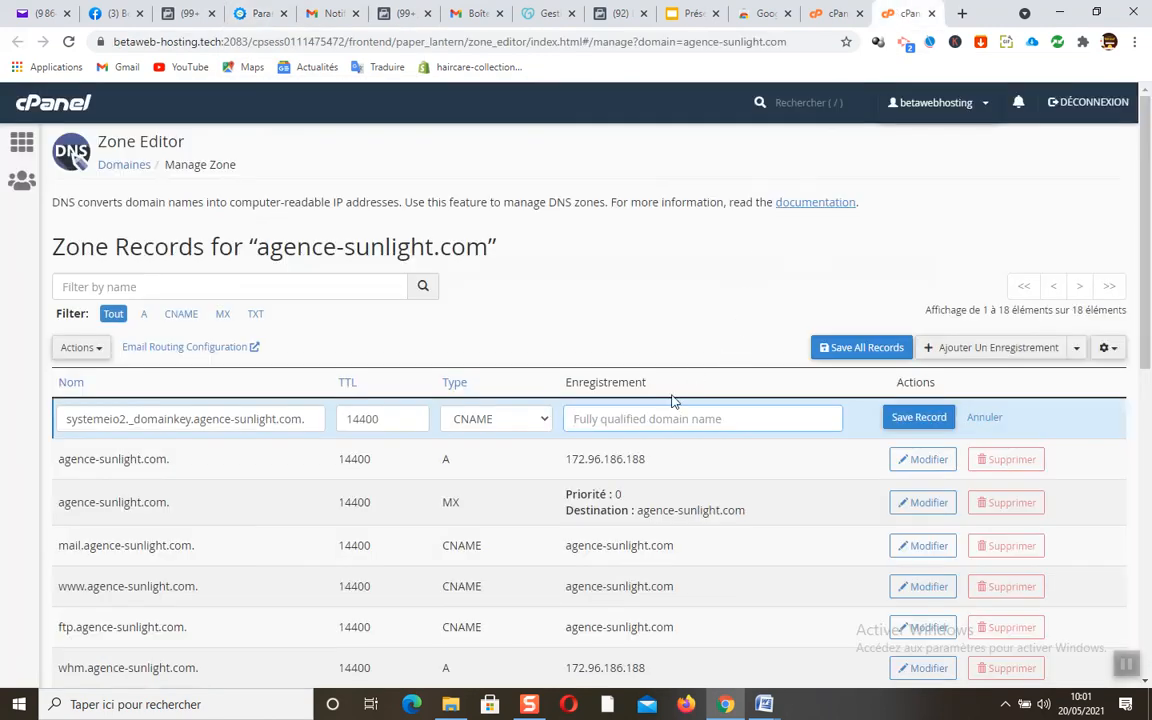
click(646, 419)
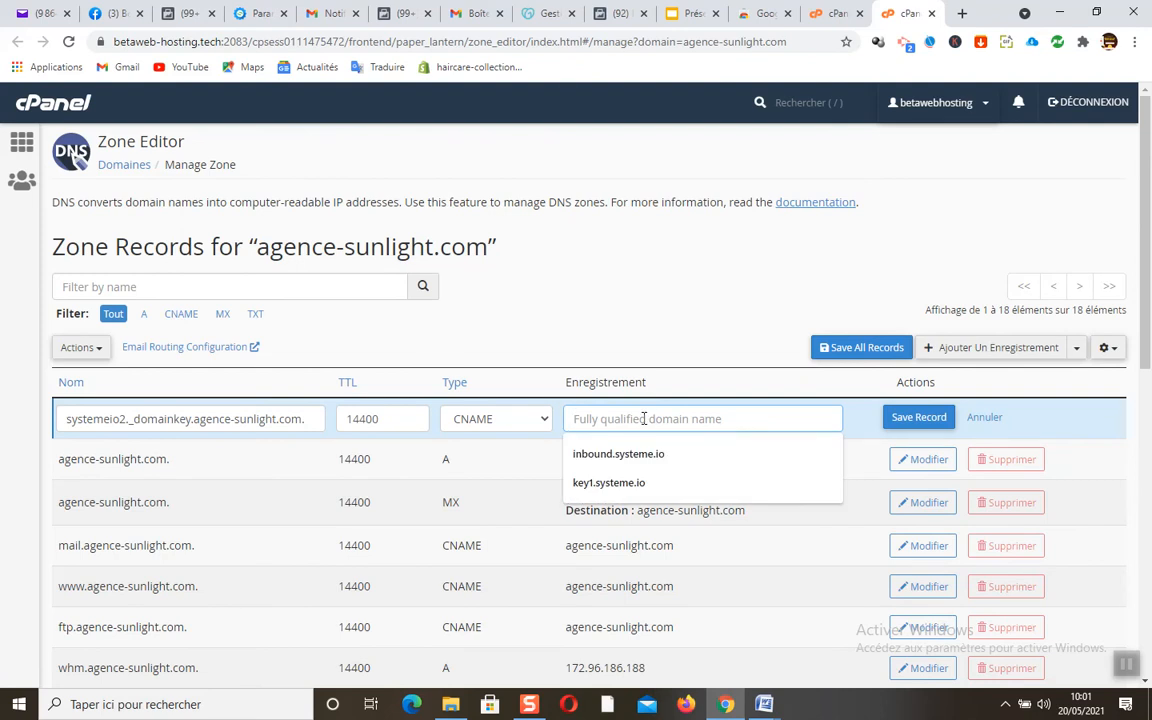
key(ctrl+v)
click(918, 418)
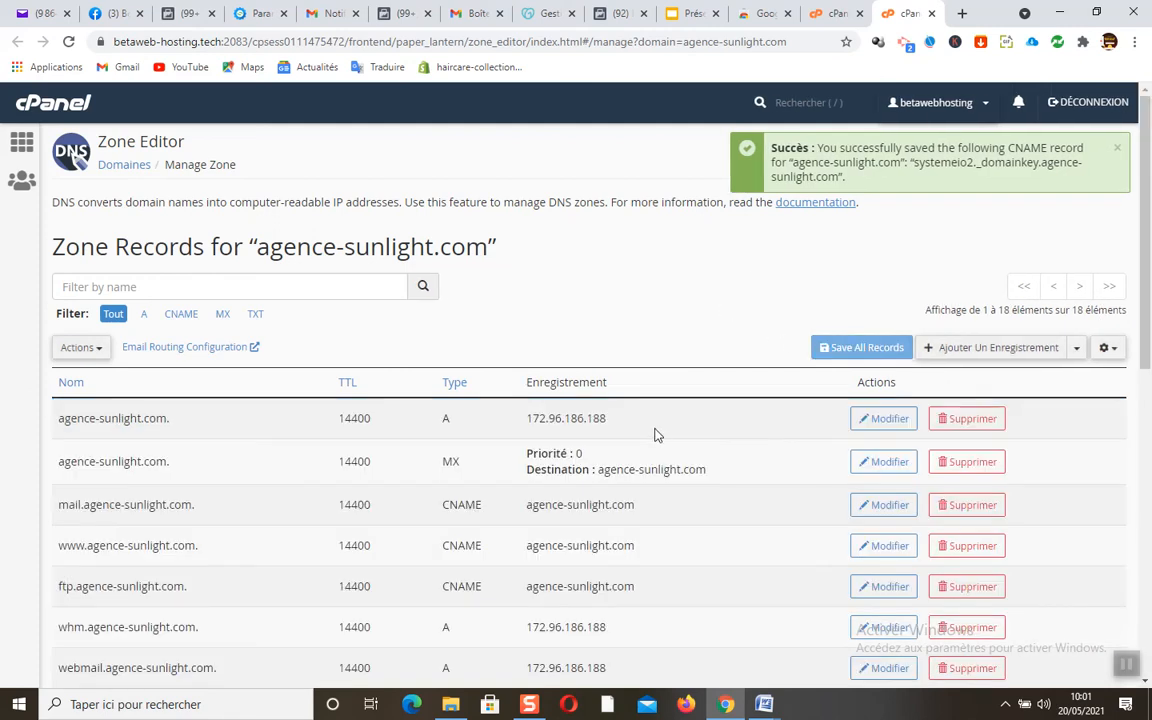
Return to systeme.io, close the domain authentication dialog and look over the email settings page
scroll(655, 434, down, 2)
scroll(600, 400, up, 2)
click(255, 13)
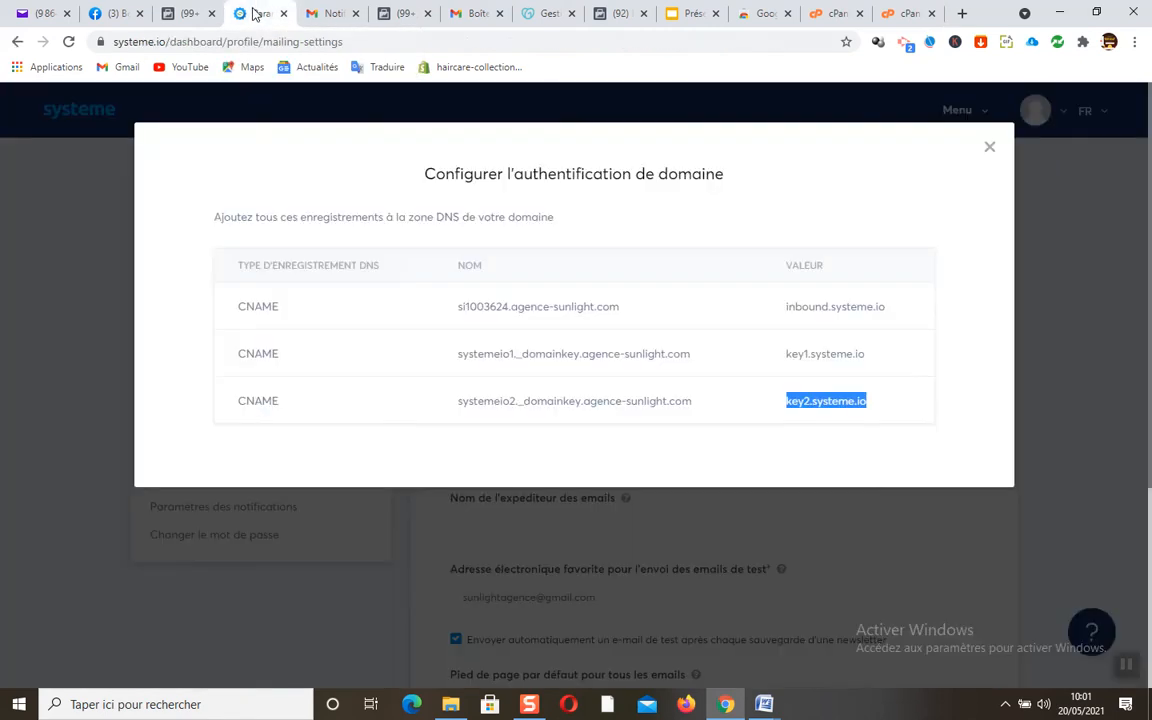
click(989, 147)
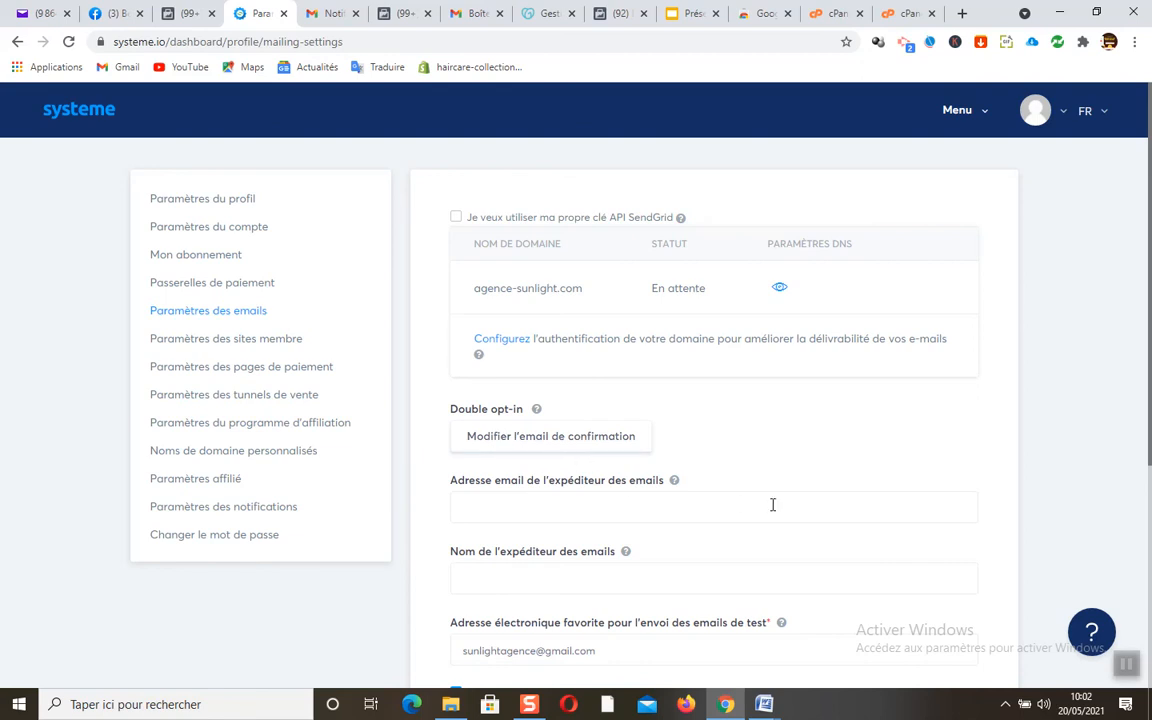
scroll(745, 500, down, 4)
scroll(745, 505, up, 4)
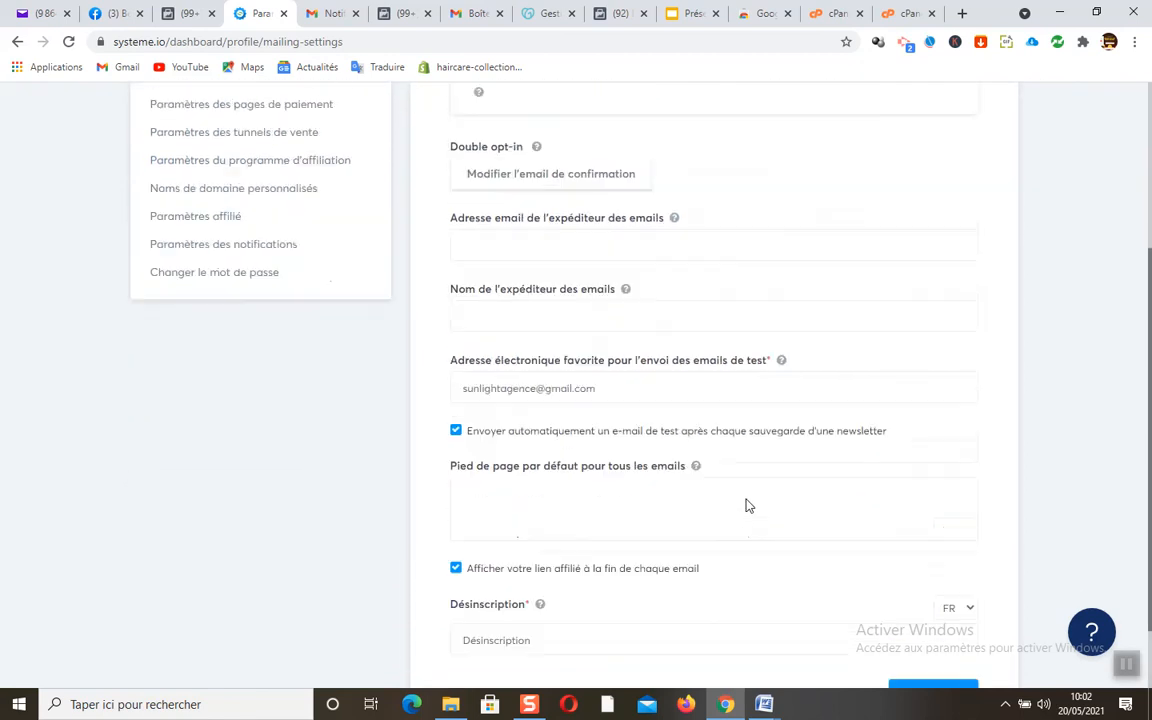